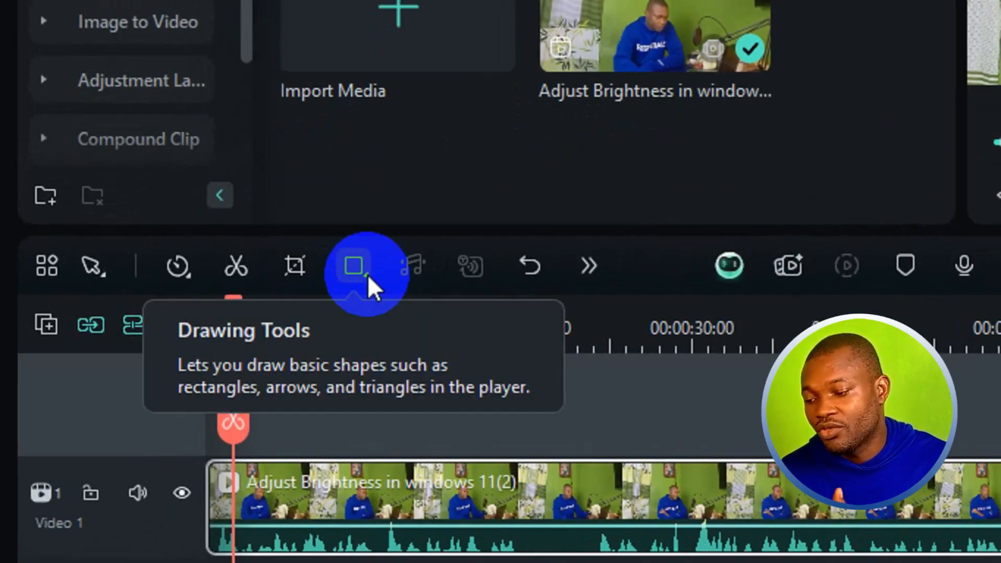
Customize the timeline toolbar by placing Drawing Tools in it
{"action": "left_click", "coordinate": [368, 275]}
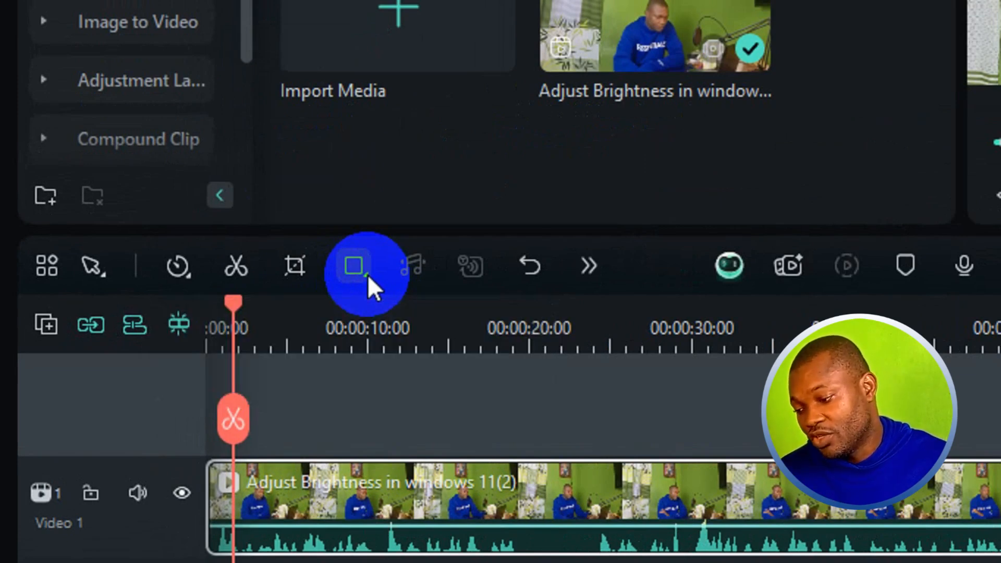
{"action": "left_click", "coordinate": [37, 278]}
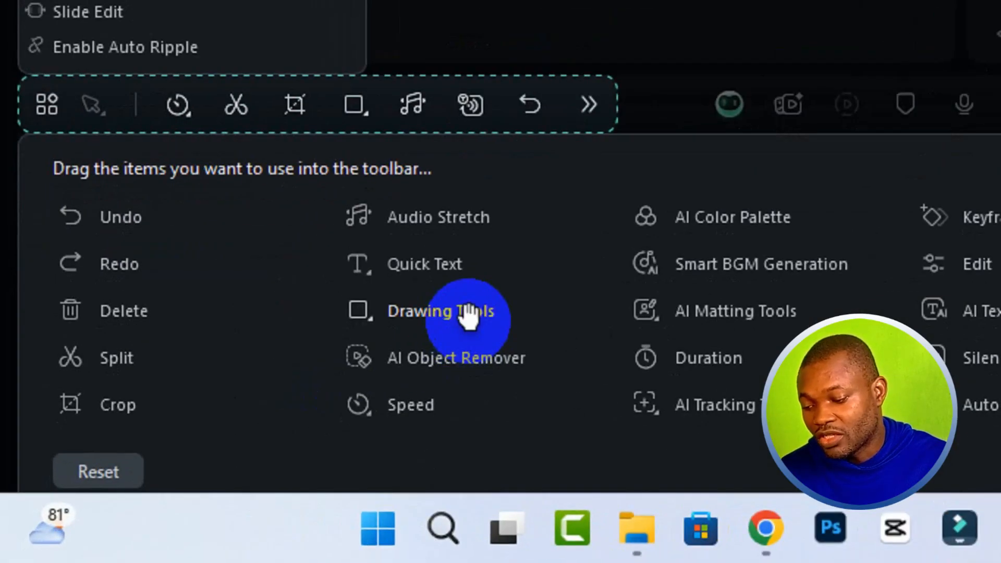
{"action": "left_click_drag", "start_coordinate": [224, 440], "coordinate": [214, 430]}
{"action": "mouse_move", "coordinate": [448, 318]}
{"action": "left_mouse_down"}
{"action": "mouse_move", "coordinate": [368, 186]}
{"action": "mouse_move", "coordinate": [355, 137]}
{"action": "left_mouse_up"}
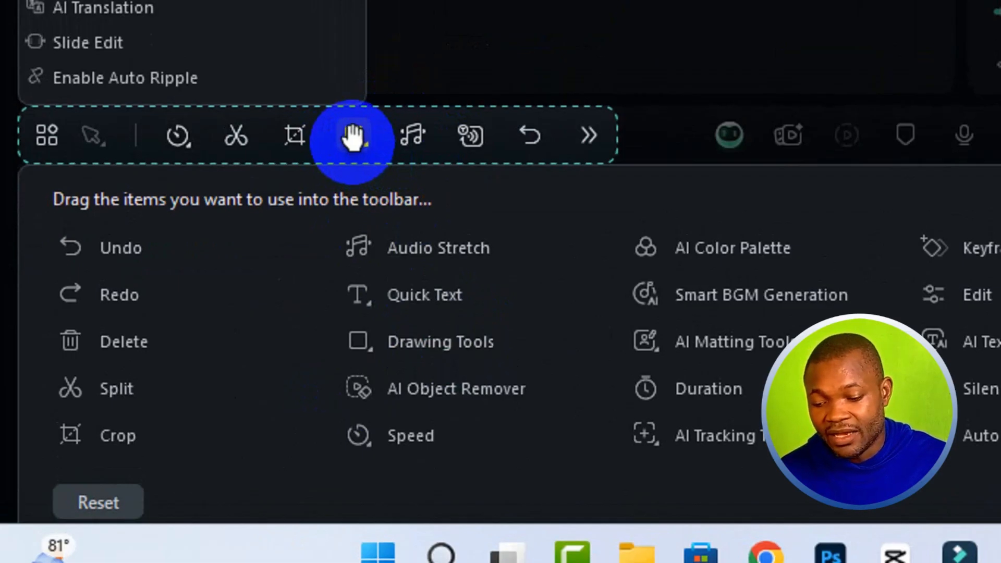
{"action": "left_click", "coordinate": [788, 469]}
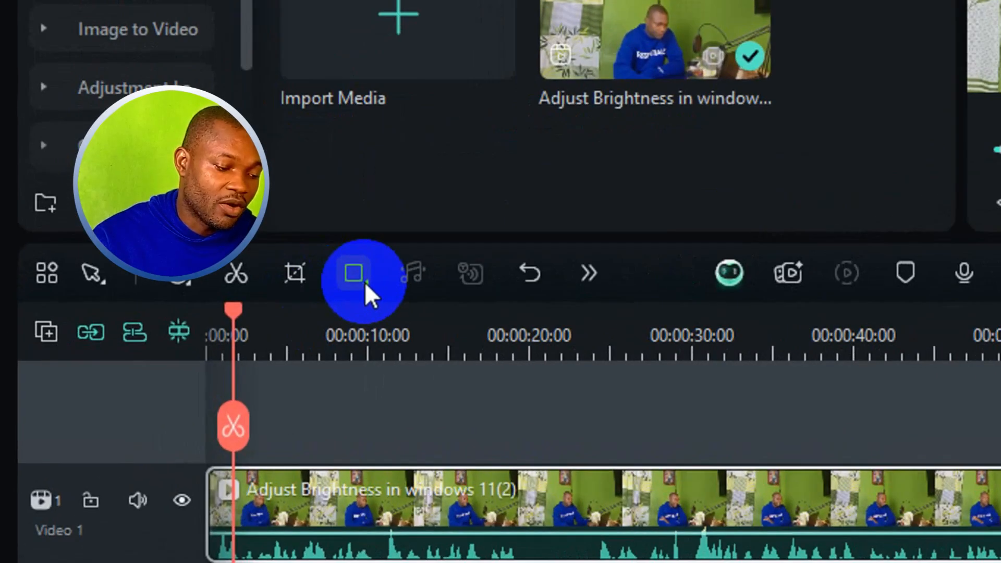
Draw a rectangle shape about 28% by 54% in scale over the microphone area of the video frame and shift it slightly lower
{"action": "left_click", "coordinate": [180, 336]}
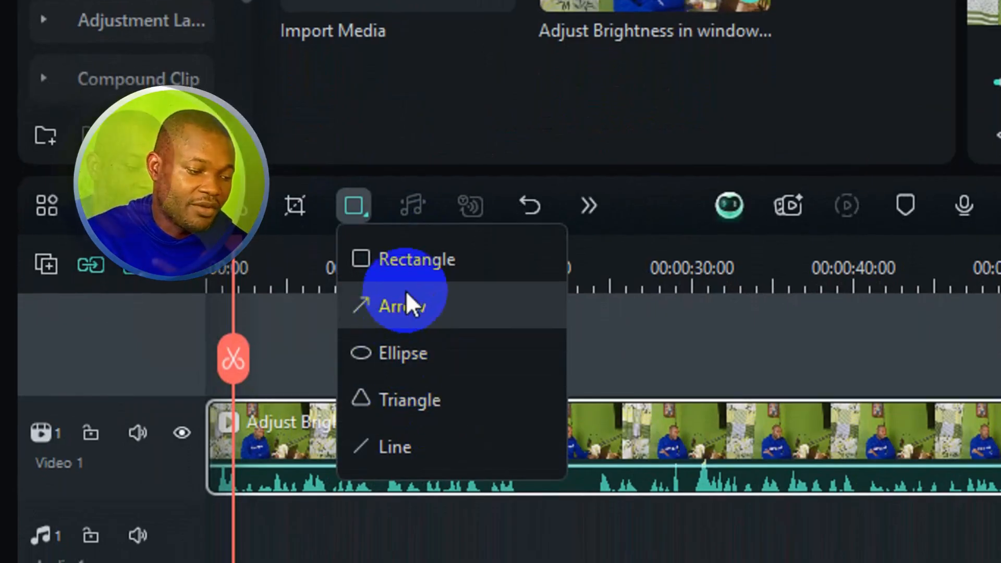
{"action": "left_click", "coordinate": [421, 261]}
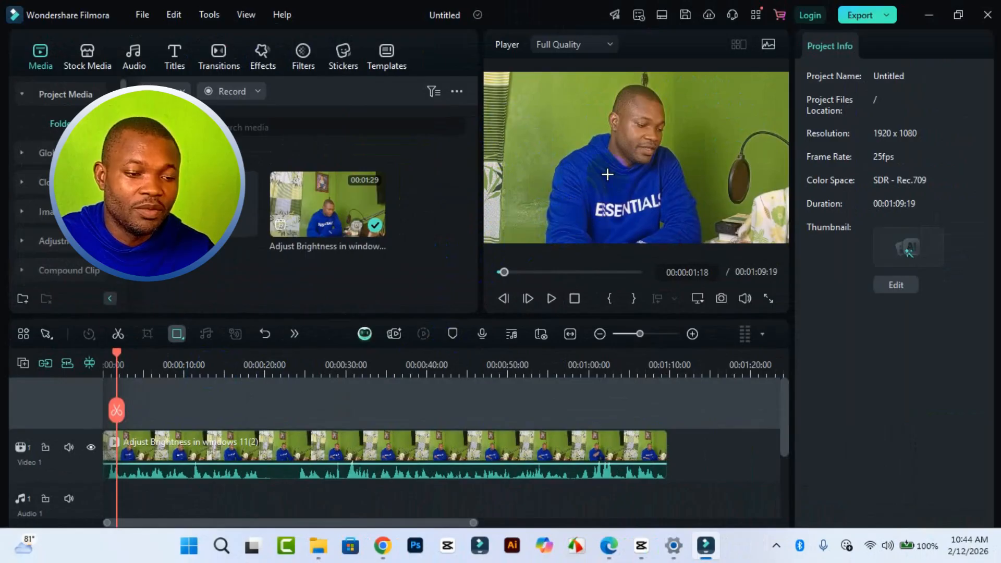
{"action": "mouse_move", "coordinate": [686, 101]}
{"action": "left_mouse_down"}
{"action": "mouse_move", "coordinate": [754, 157]}
{"action": "mouse_move", "coordinate": [770, 193]}
{"action": "left_mouse_up"}
{"action": "left_click_drag", "start_coordinate": [731, 154], "coordinate": [721, 191]}
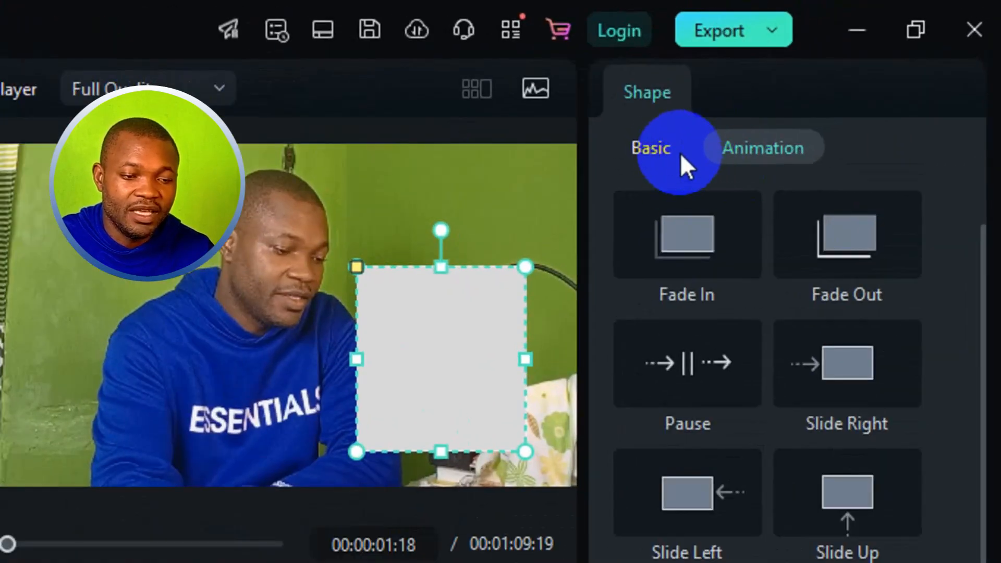
Apply the Slide Right animation to the rectangle shape
{"action": "left_click", "coordinate": [828, 75]}
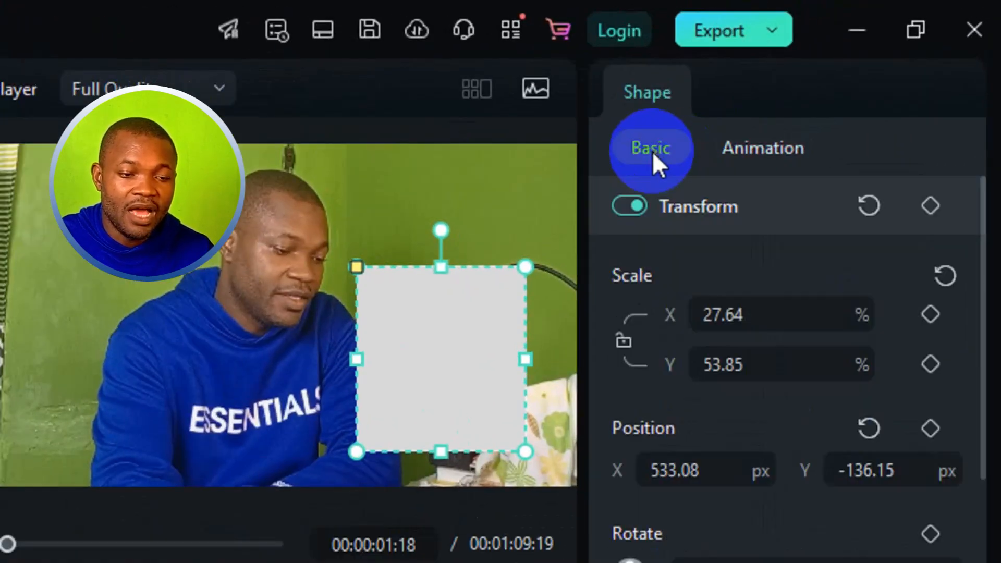
{"action": "left_click", "coordinate": [740, 146]}
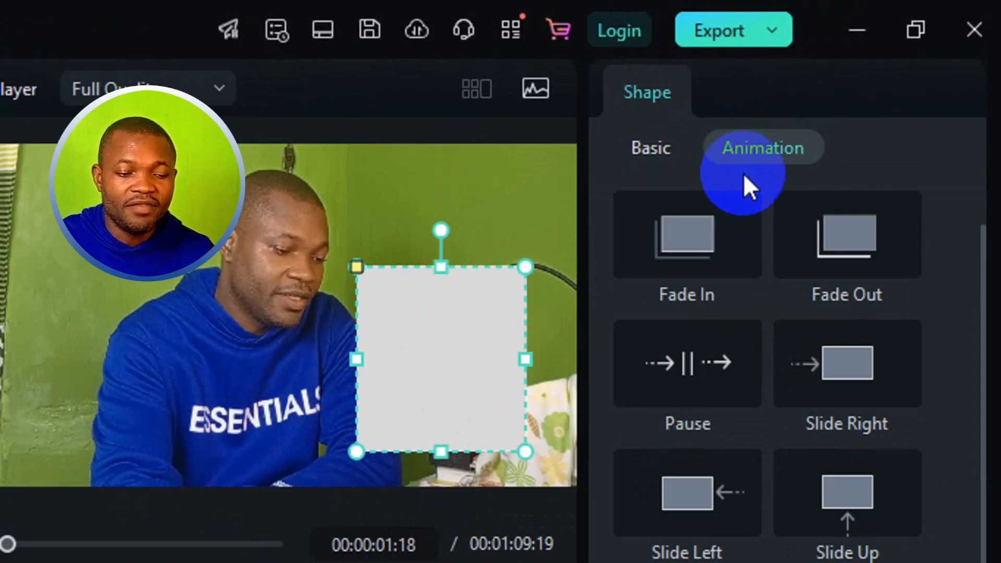
{"action": "left_click", "coordinate": [720, 295]}
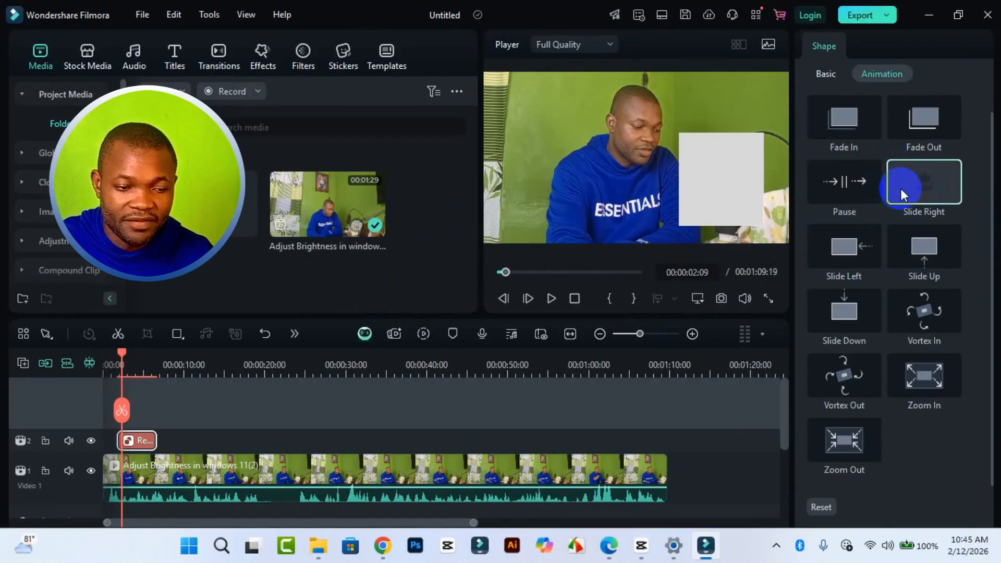
{"action": "double_click", "coordinate": [923, 205]}
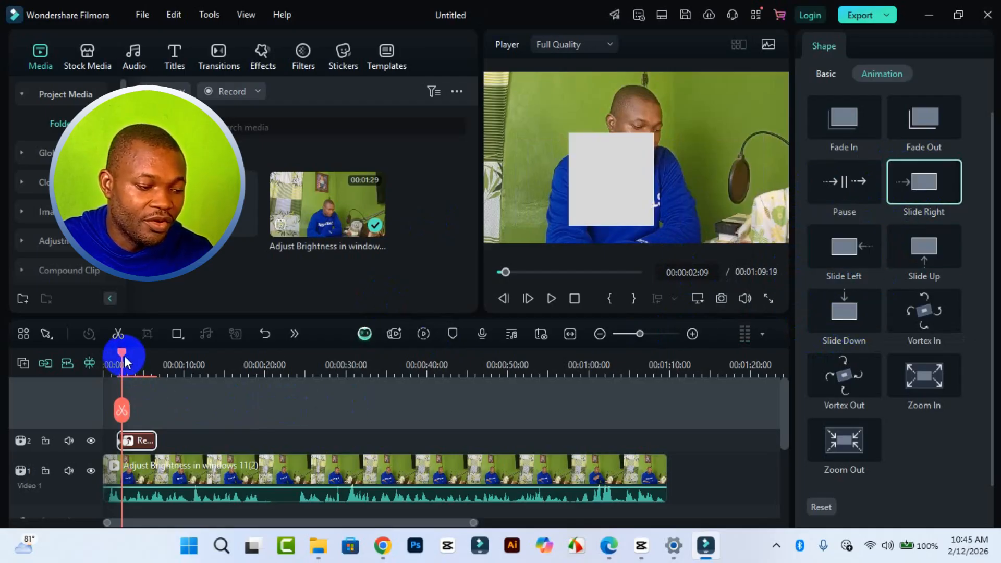
Scrub and play through the rectangle's clip on the timeline to preview the Slide Right animation
{"action": "mouse_move", "coordinate": [125, 354]}
{"action": "left_mouse_down"}
{"action": "mouse_move", "coordinate": [156, 365]}
{"action": "mouse_move", "coordinate": [121, 372]}
{"action": "left_mouse_up"}
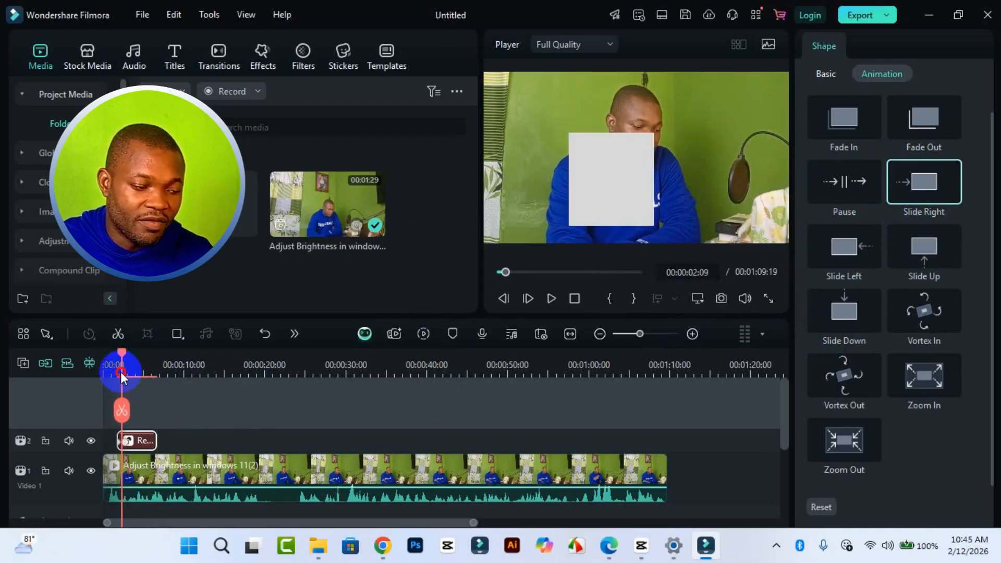
{"action": "left_click", "coordinate": [122, 443]}
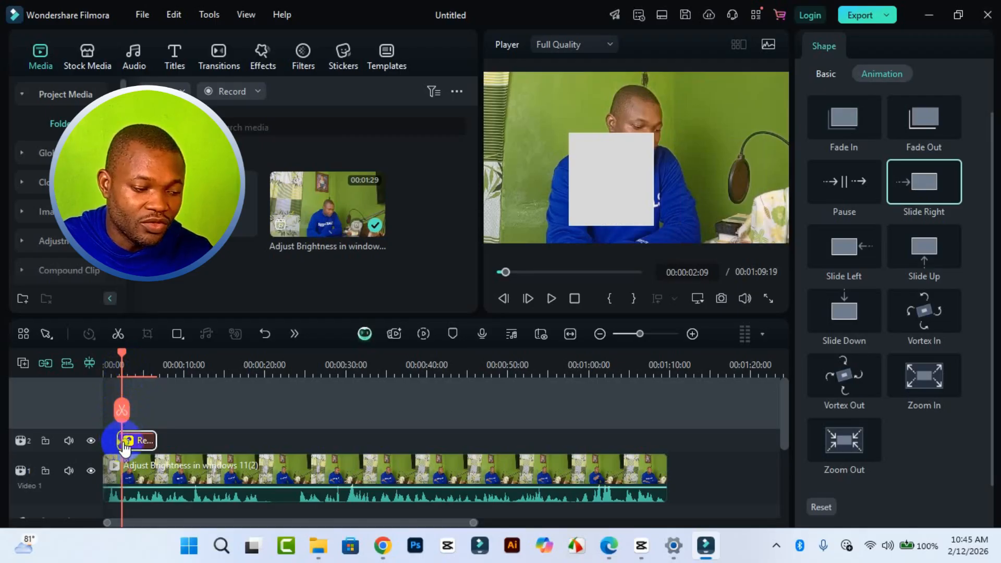
{"action": "left_click", "coordinate": [124, 443]}
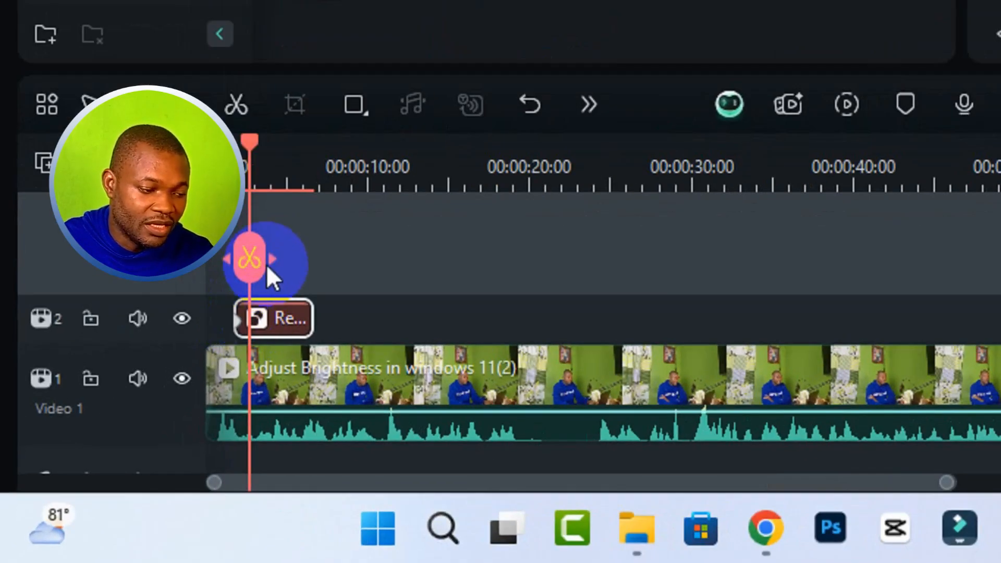
{"action": "left_click", "coordinate": [242, 160]}
{"action": "left_click_drag", "start_coordinate": [241, 156], "coordinate": [286, 161]}
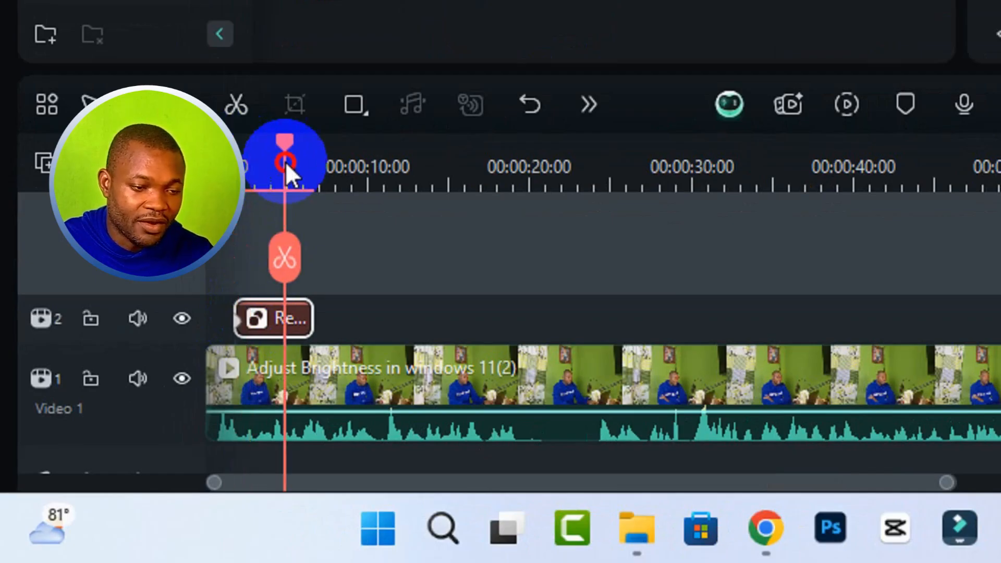
{"action": "key", "text": "space"}
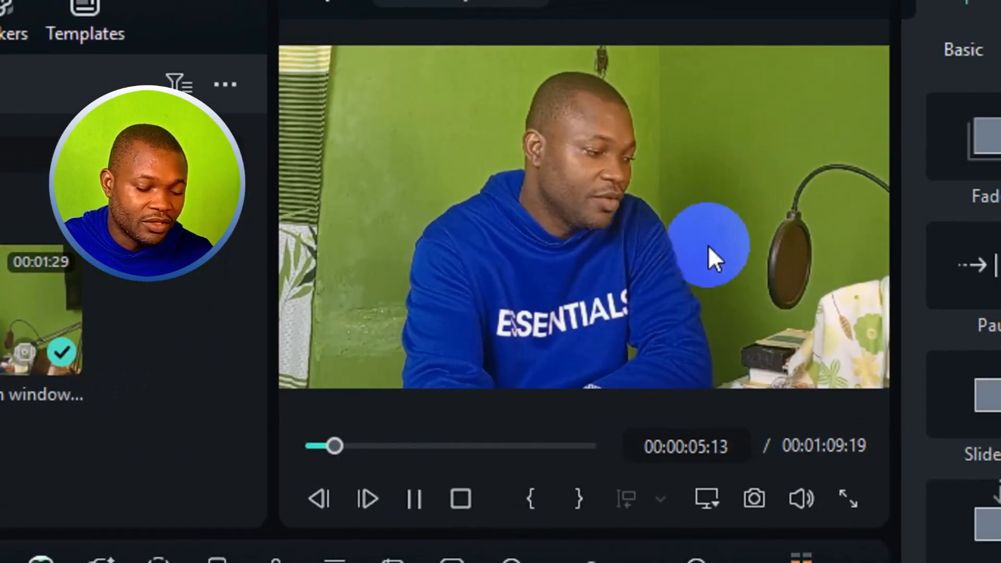
{"action": "left_click", "coordinate": [414, 500]}
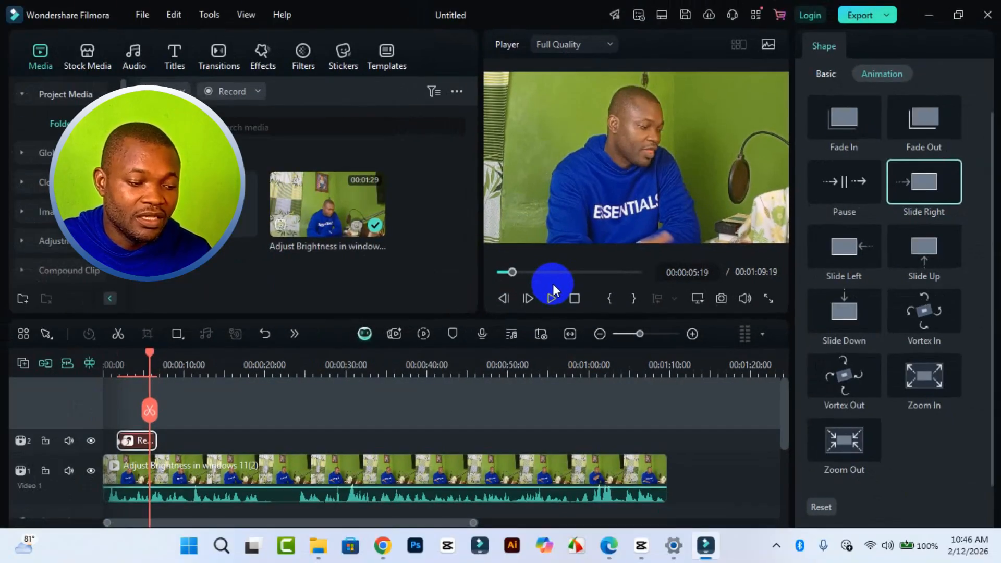
Apply the Pause animation to the rectangle and scrub through its clip to preview the motion
{"action": "left_click", "coordinate": [124, 375]}
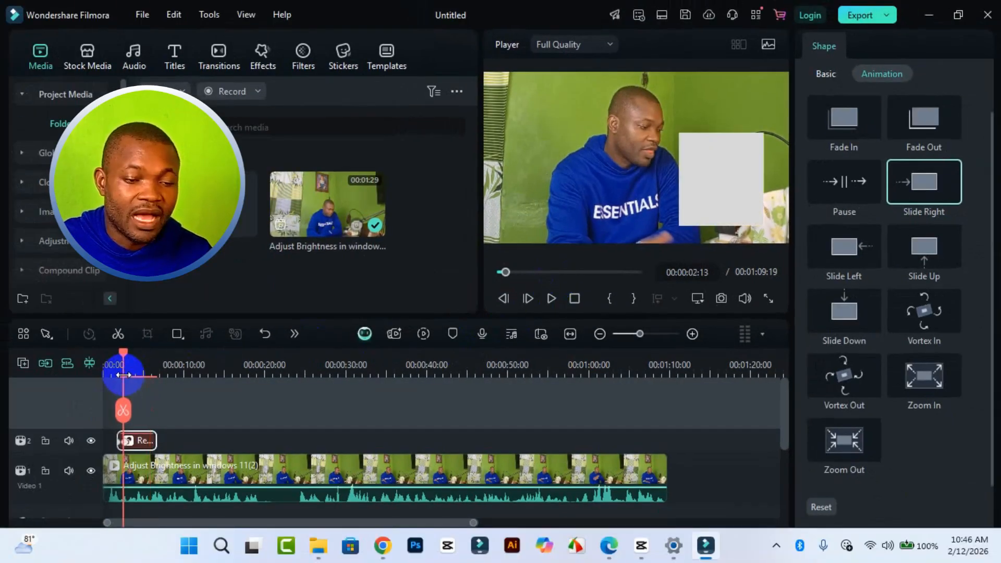
{"action": "double_click", "coordinate": [870, 204]}
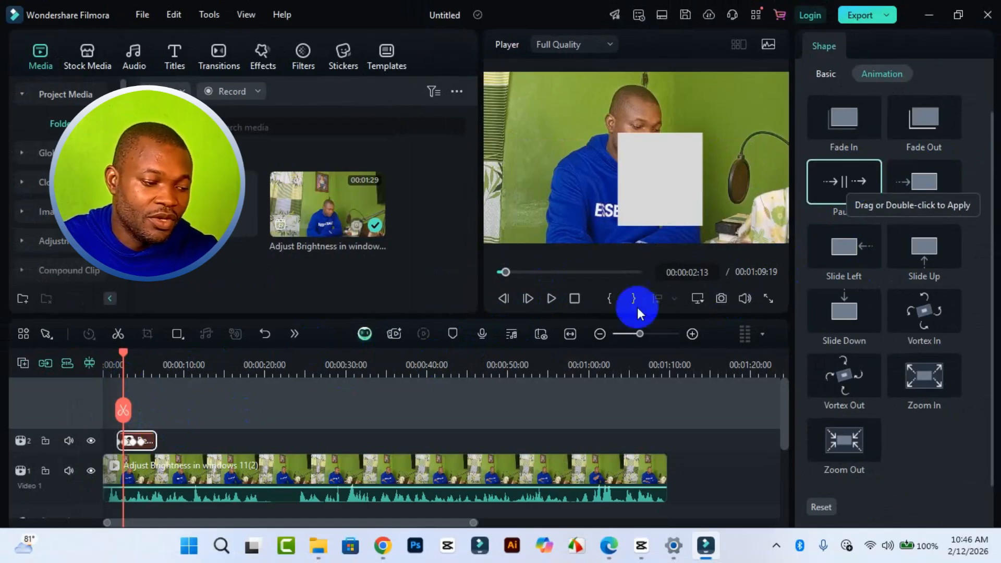
{"action": "left_click", "coordinate": [113, 366]}
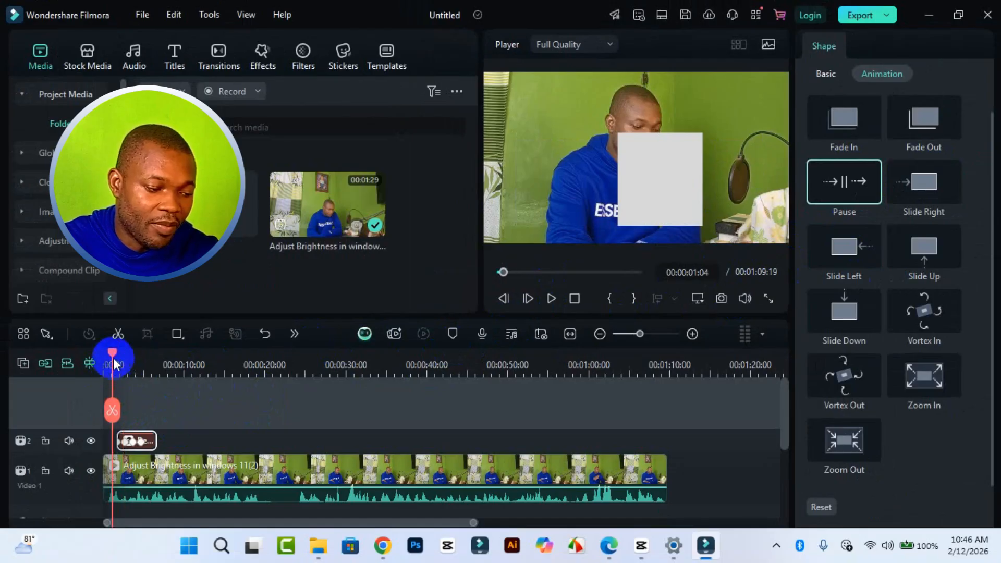
{"action": "left_click_drag", "start_coordinate": [113, 356], "coordinate": [158, 363]}
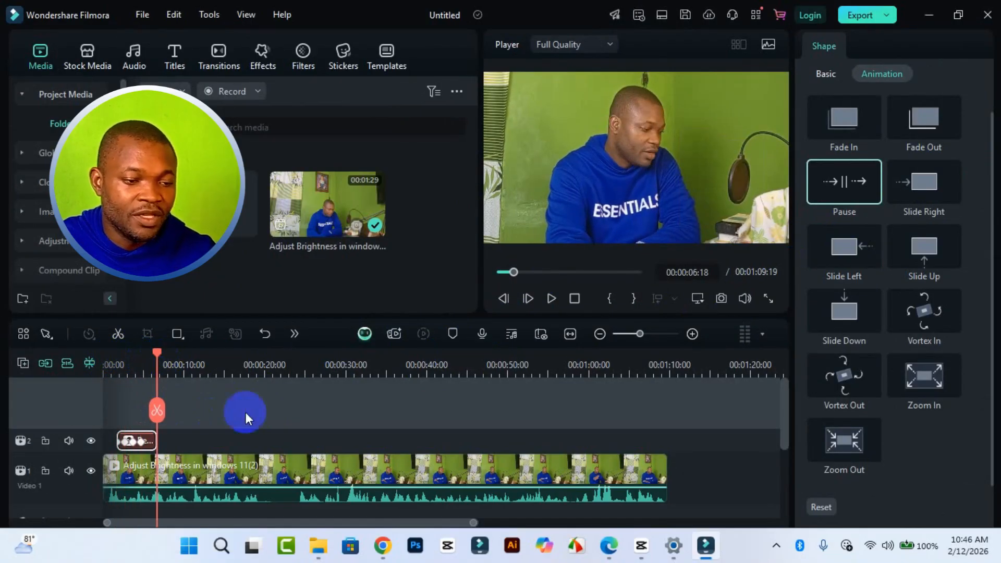
Try green and purple as the rectangle's fill colour, with the playhead placed on its clip
{"action": "left_click", "coordinate": [831, 78]}
{"action": "scroll", "coordinate": [893, 286], "scroll_direction": "down", "scroll_amount": 5}
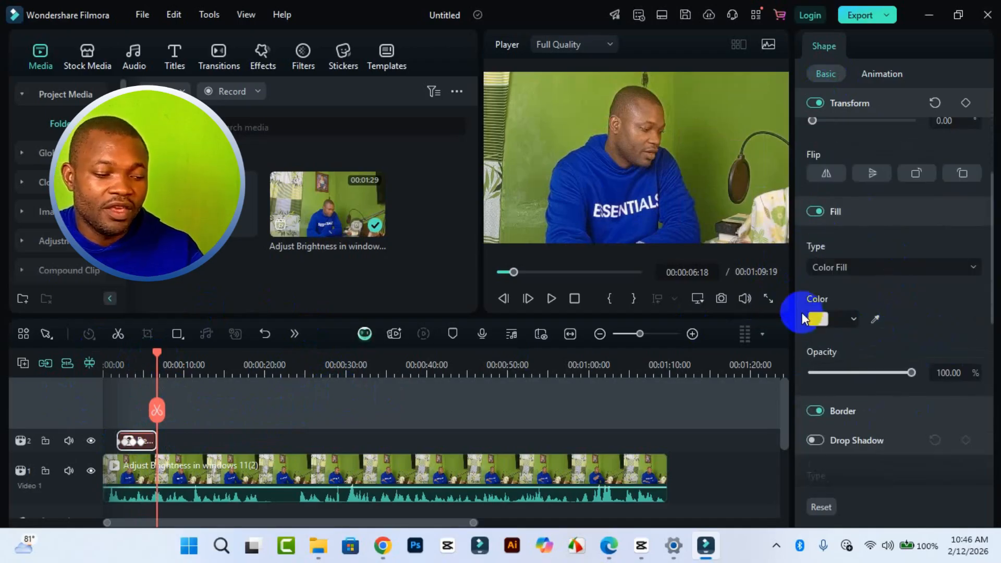
{"action": "left_click", "coordinate": [120, 372]}
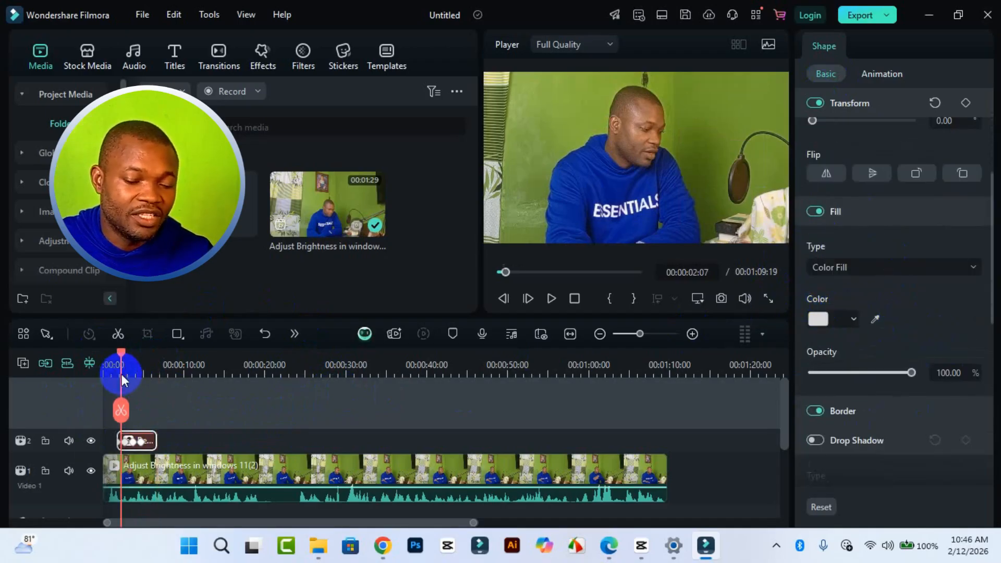
{"action": "left_click", "coordinate": [858, 317]}
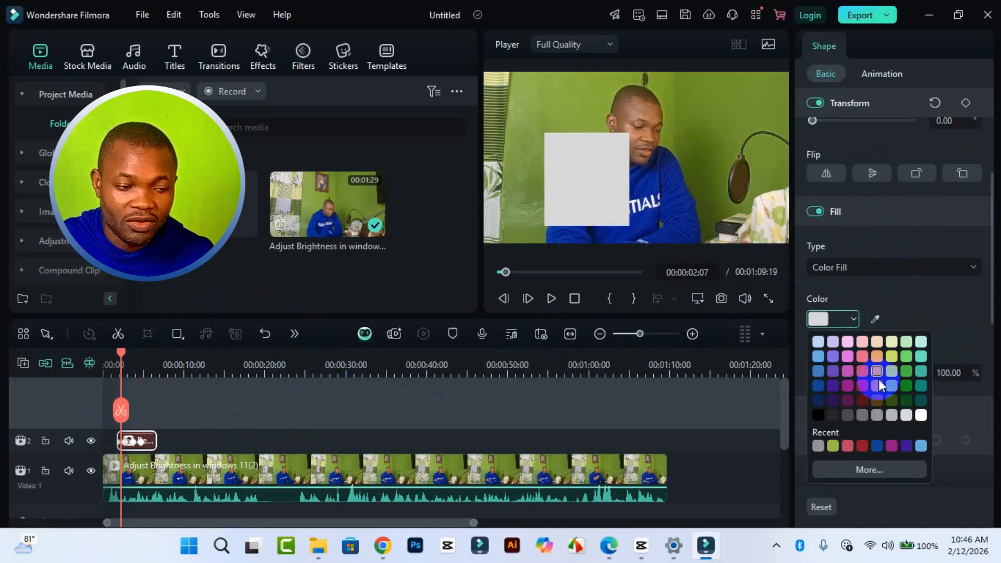
{"action": "left_click", "coordinate": [905, 387]}
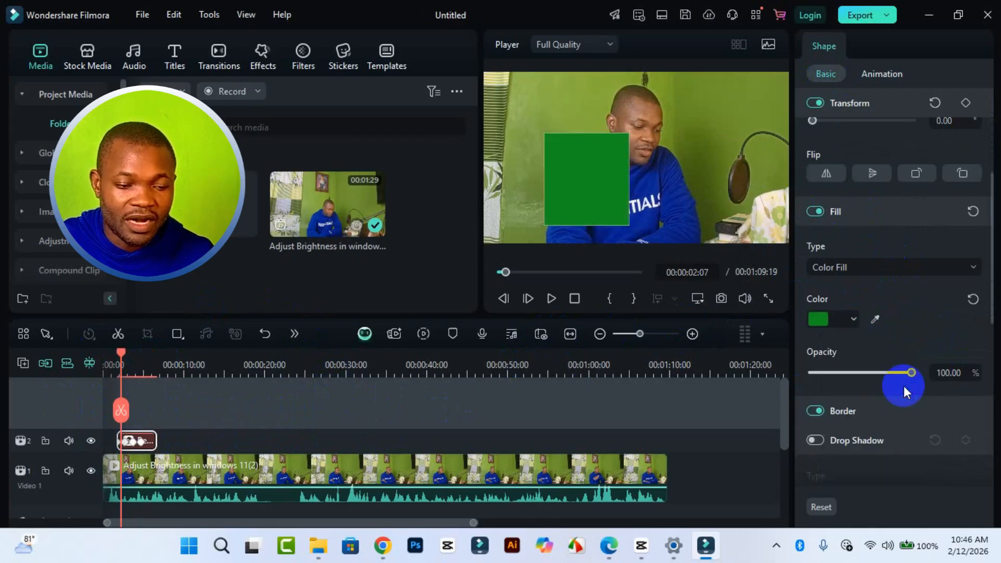
{"action": "left_click", "coordinate": [856, 320]}
{"action": "left_click", "coordinate": [834, 368]}
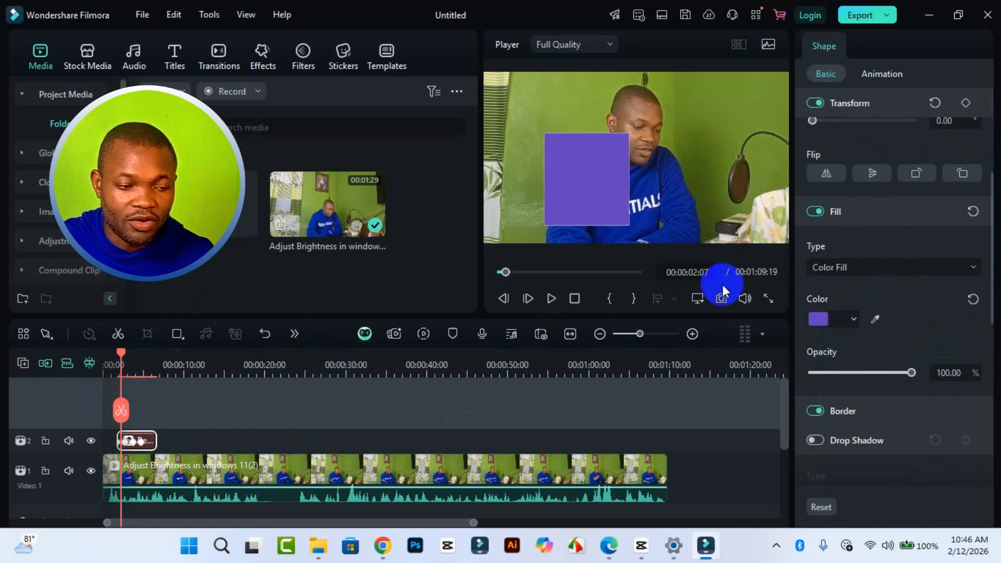
Nudge the rectangle slightly in the video frame and sample the hoodie's dark blue as its fill colour
{"action": "left_click", "coordinate": [587, 187]}
{"action": "mouse_move", "coordinate": [587, 186]}
{"action": "left_mouse_down"}
{"action": "mouse_move", "coordinate": [672, 188]}
{"action": "mouse_move", "coordinate": [594, 177]}
{"action": "mouse_move", "coordinate": [575, 195]}
{"action": "left_mouse_up"}
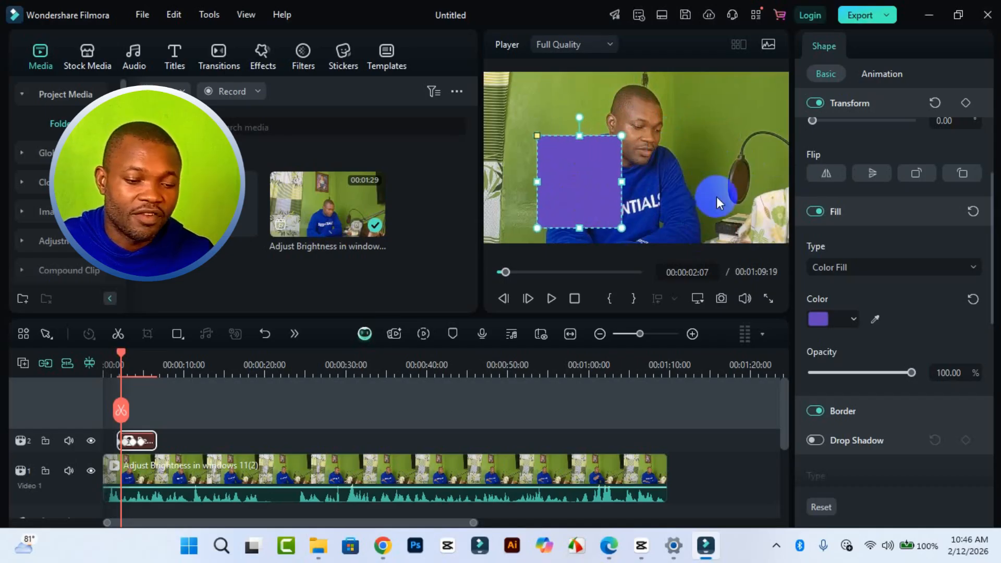
{"action": "left_click", "coordinate": [878, 318]}
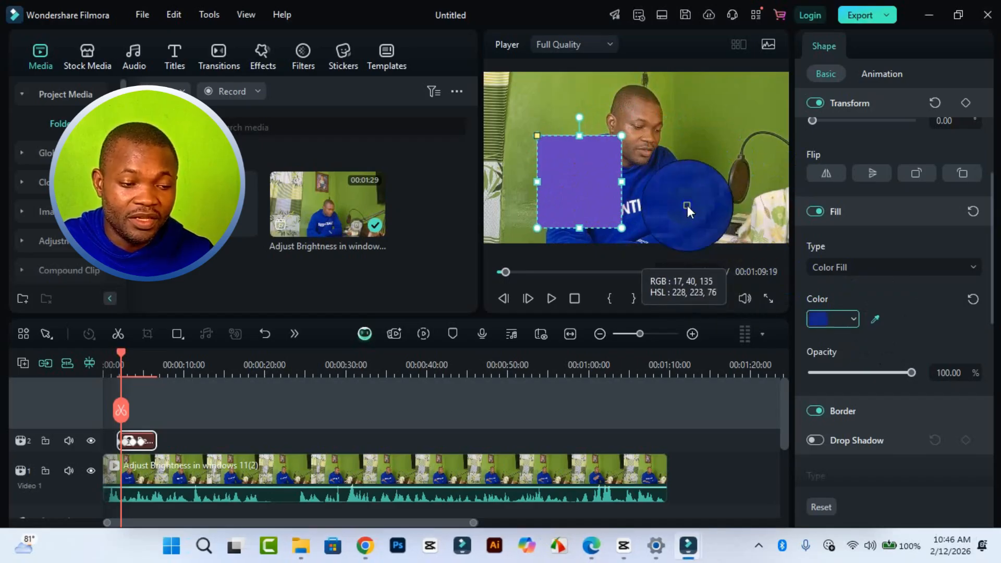
{"action": "left_click", "coordinate": [681, 202]}
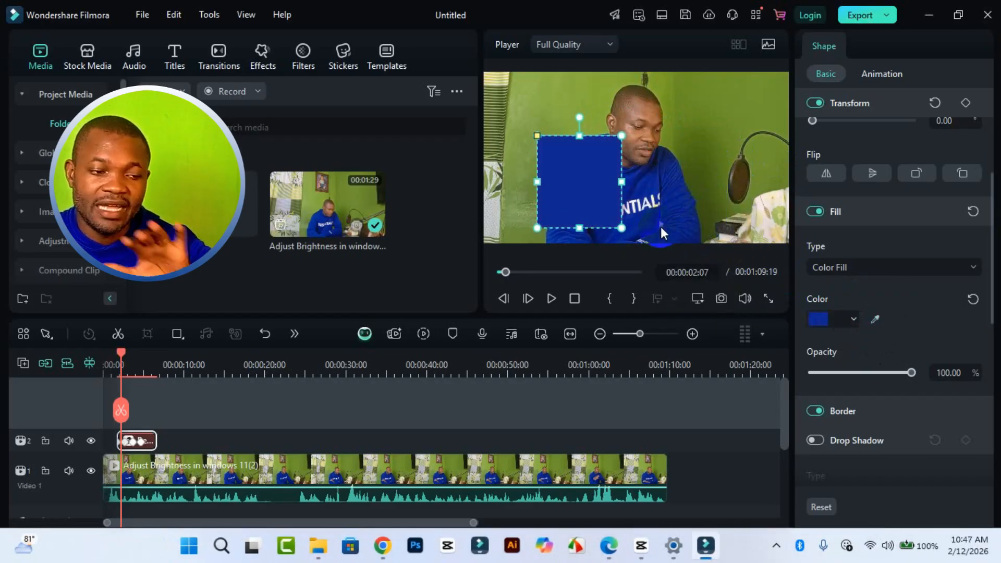
Move the rectangle to the microphone area beside the man and set its fill opacity to 94%
{"action": "left_click_drag", "start_coordinate": [585, 175], "coordinate": [734, 171]}
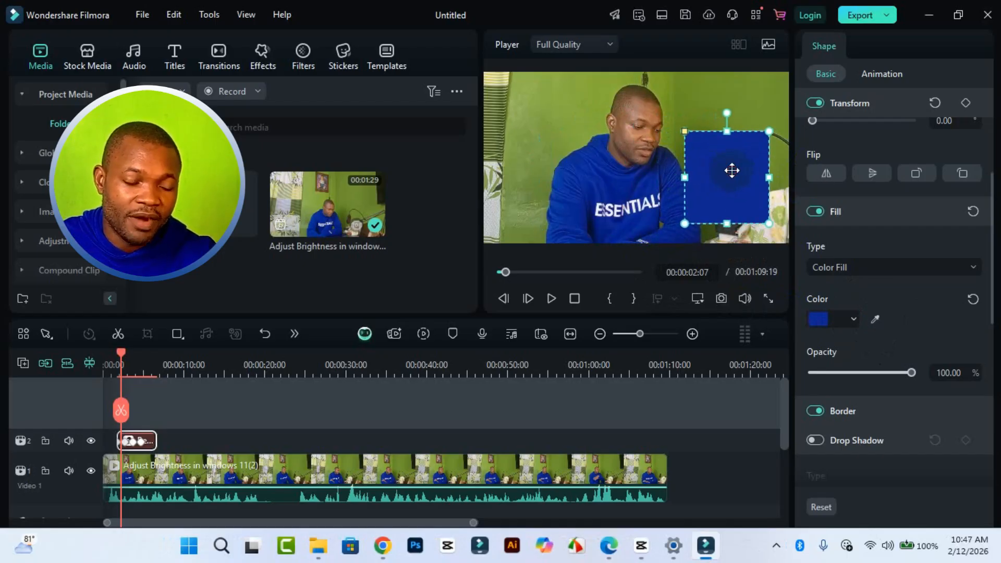
{"action": "left_click_drag", "start_coordinate": [911, 373], "coordinate": [898, 374]}
{"action": "left_click_drag", "start_coordinate": [896, 374], "coordinate": [906, 375]}
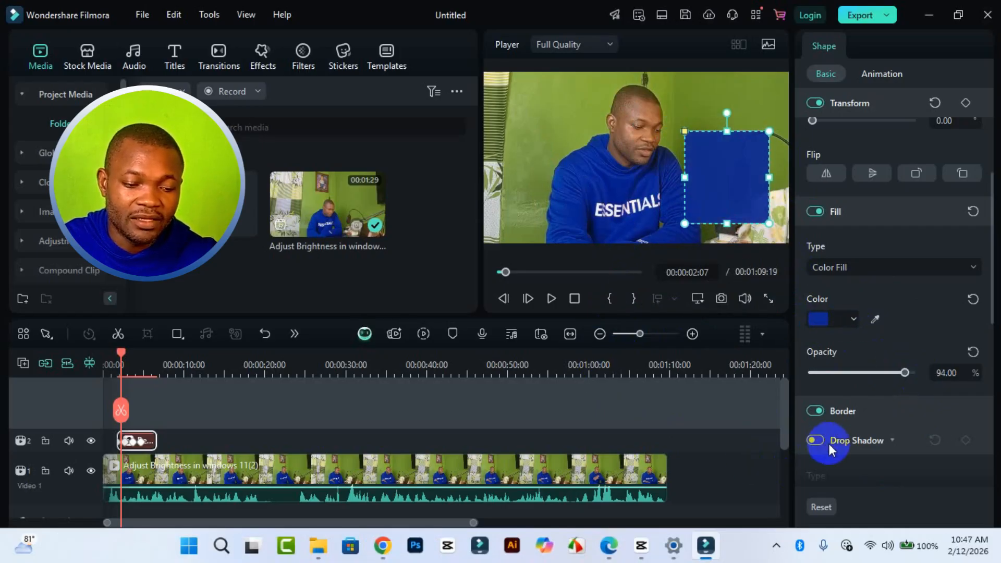
Turn off the rectangle's border and enable a drop shadow of the Soft type
{"action": "scroll", "coordinate": [816, 417], "scroll_direction": "down", "scroll_amount": 1}
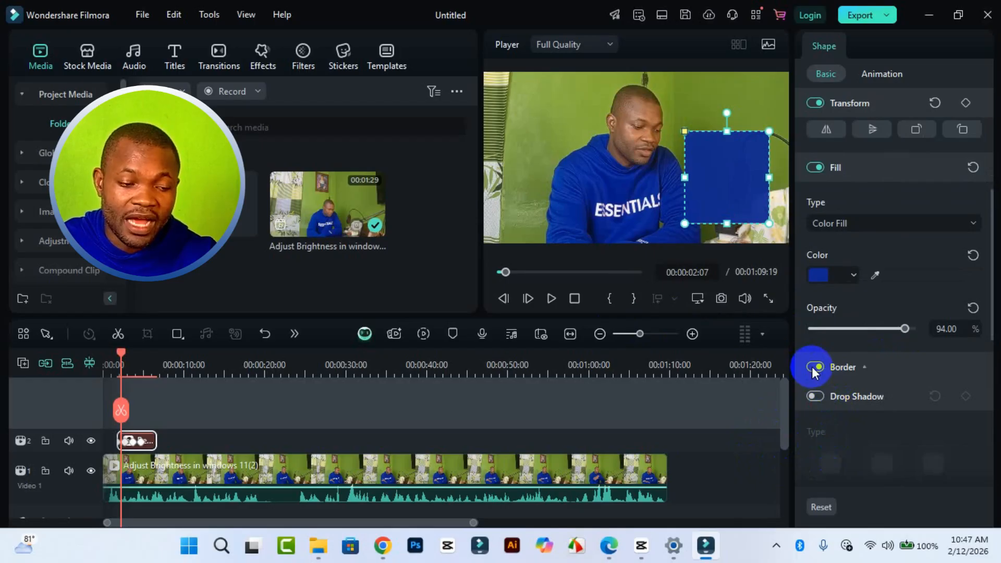
{"action": "left_click", "coordinate": [816, 396]}
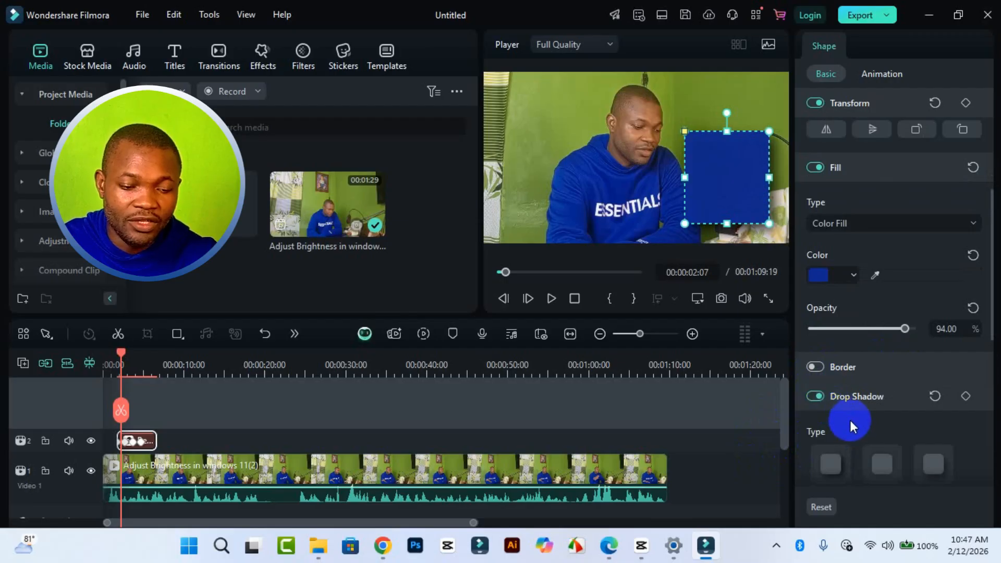
{"action": "scroll", "coordinate": [862, 451], "scroll_direction": "down", "scroll_amount": 2}
{"action": "left_click", "coordinate": [883, 386]}
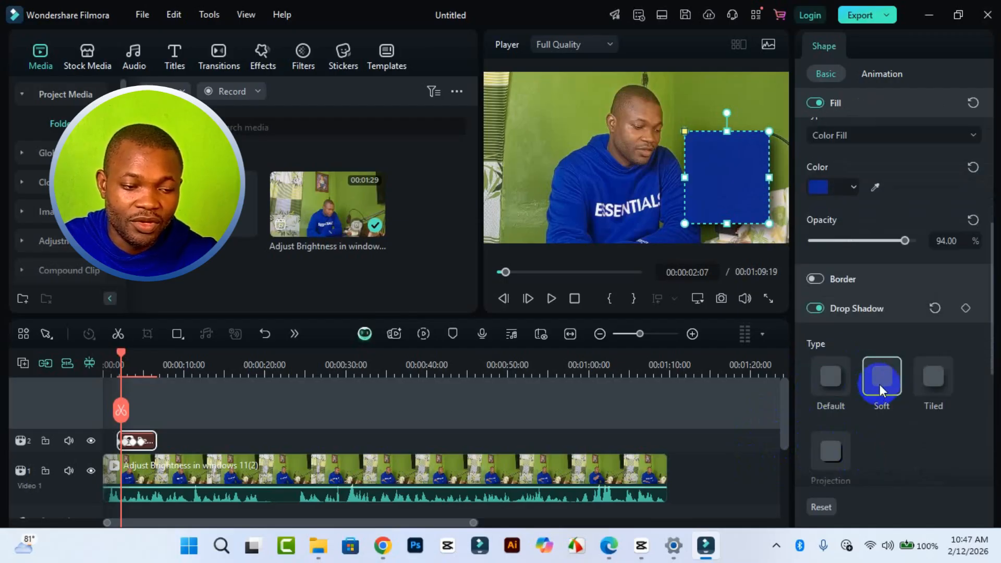
{"action": "scroll", "coordinate": [885, 421], "scroll_direction": "down", "scroll_amount": 4}
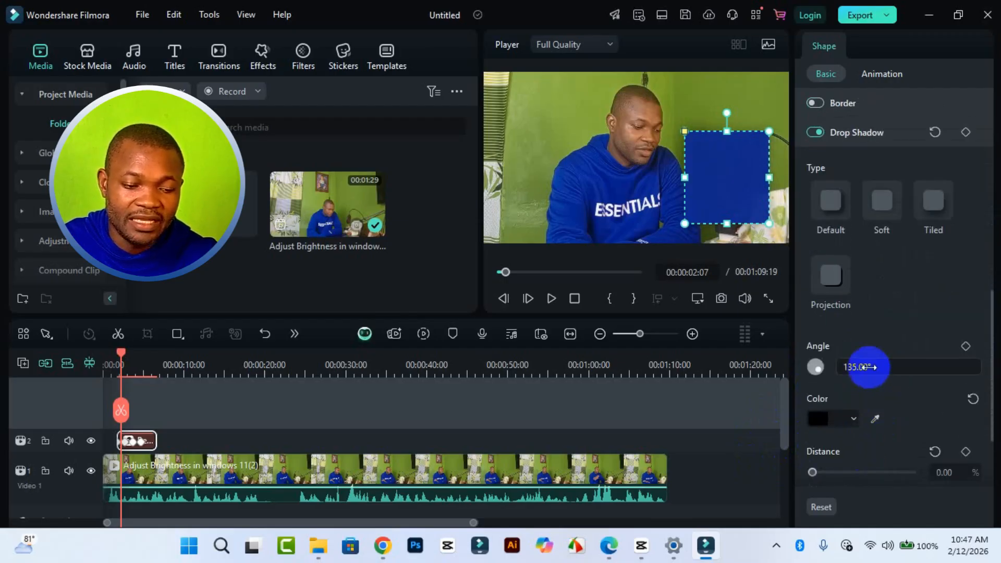
Set the rectangle's drop shadow colour to white and play back its clip
{"action": "left_click", "coordinate": [854, 419]}
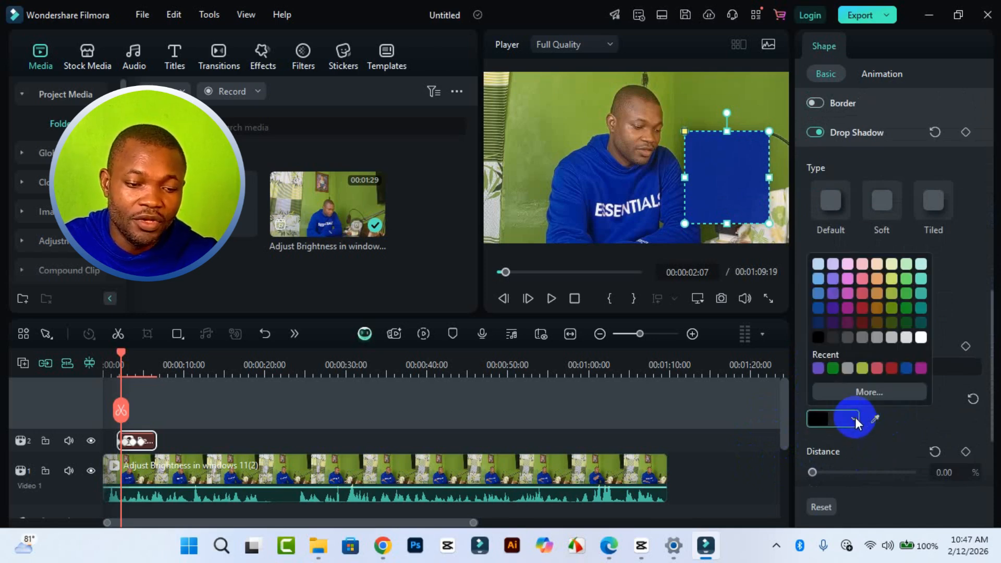
{"action": "left_click", "coordinate": [918, 339]}
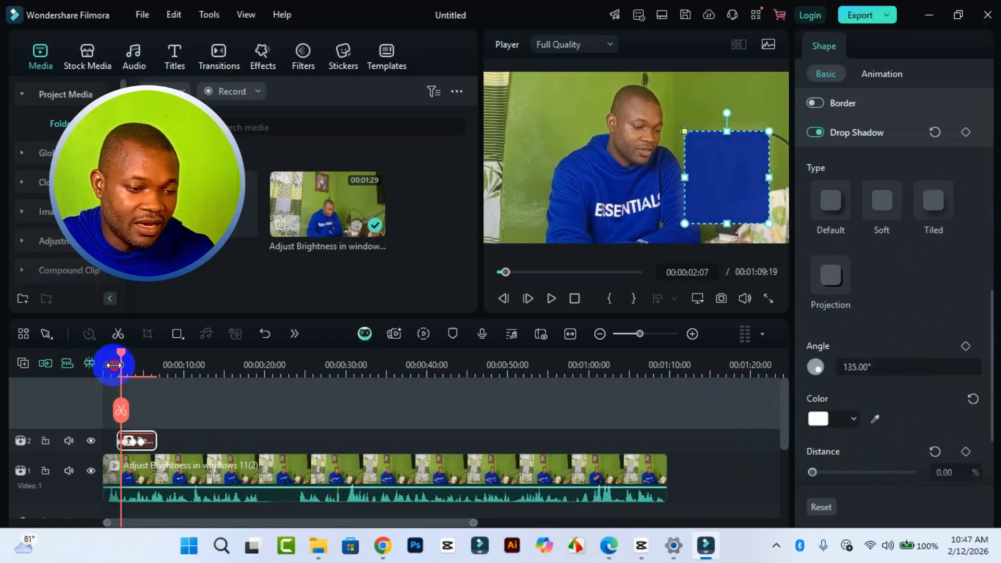
{"action": "key", "text": "space"}
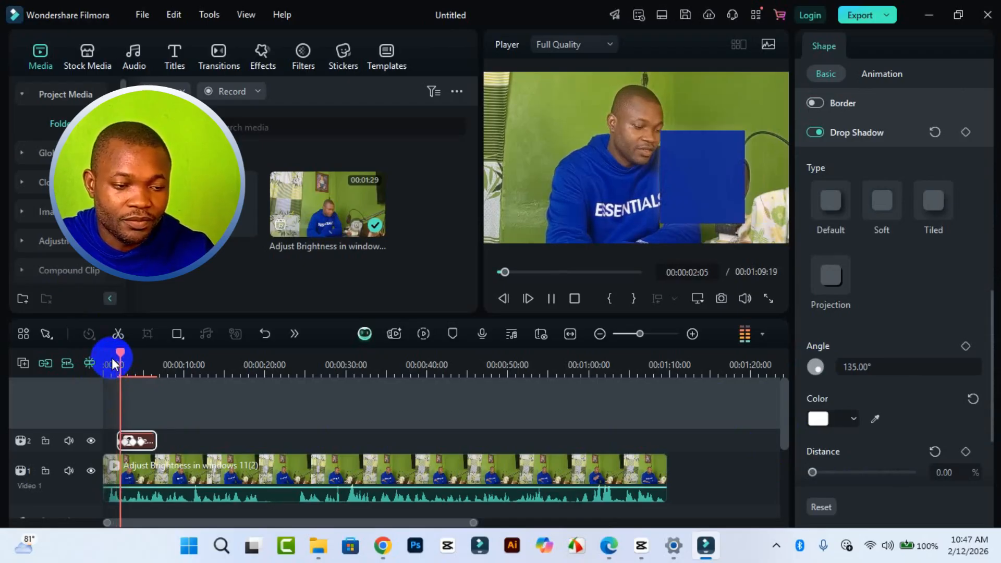
{"action": "key", "text": "space"}
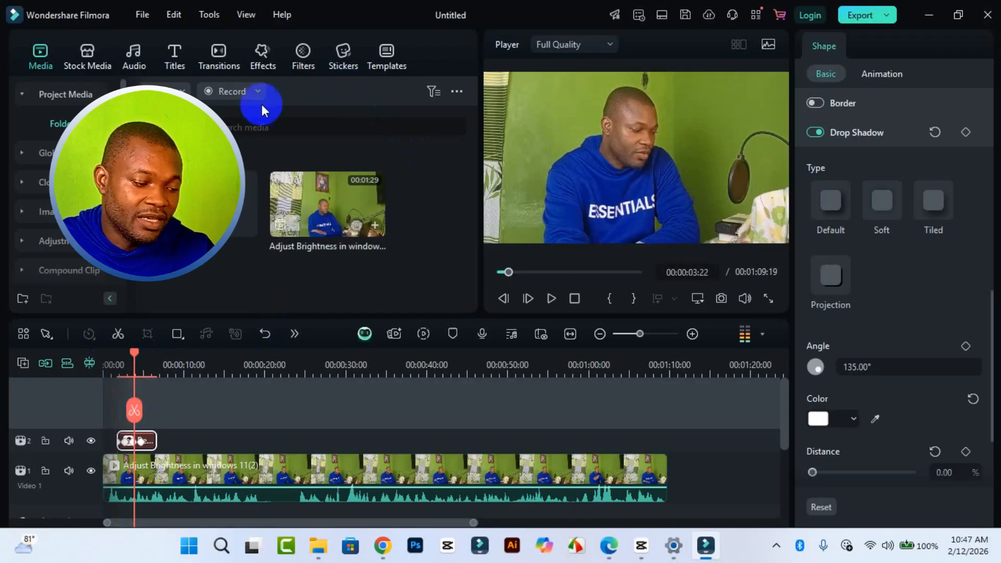
Try applying the Slide Up animation to the rectangle's clip and preview the playback
{"action": "left_click", "coordinate": [141, 442]}
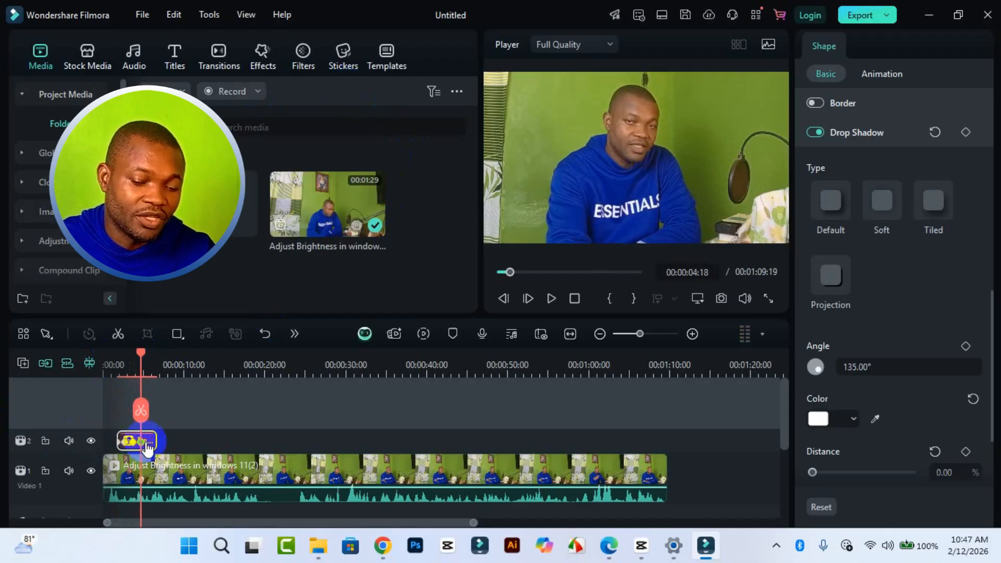
{"action": "left_click", "coordinate": [765, 109]}
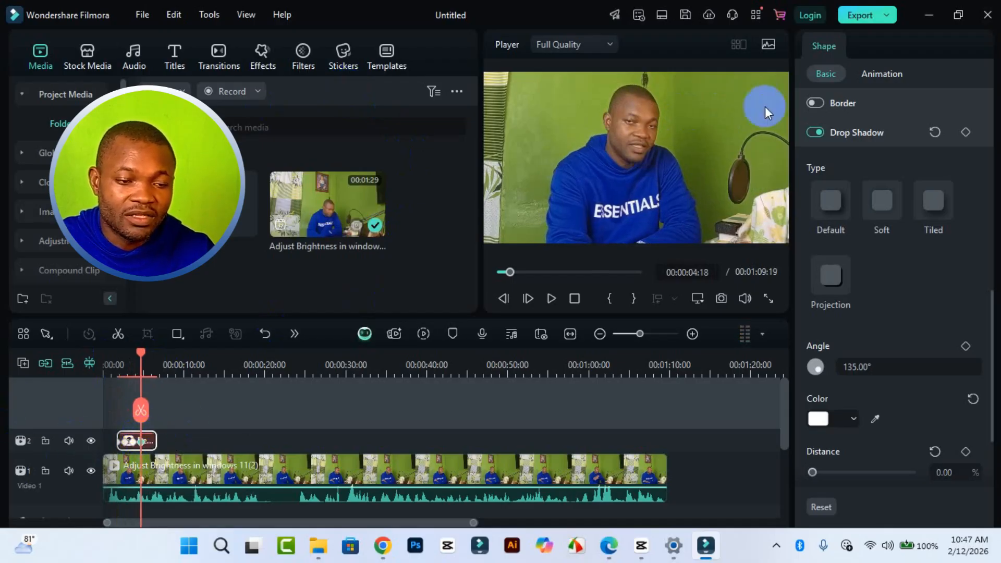
{"action": "left_click", "coordinate": [868, 76]}
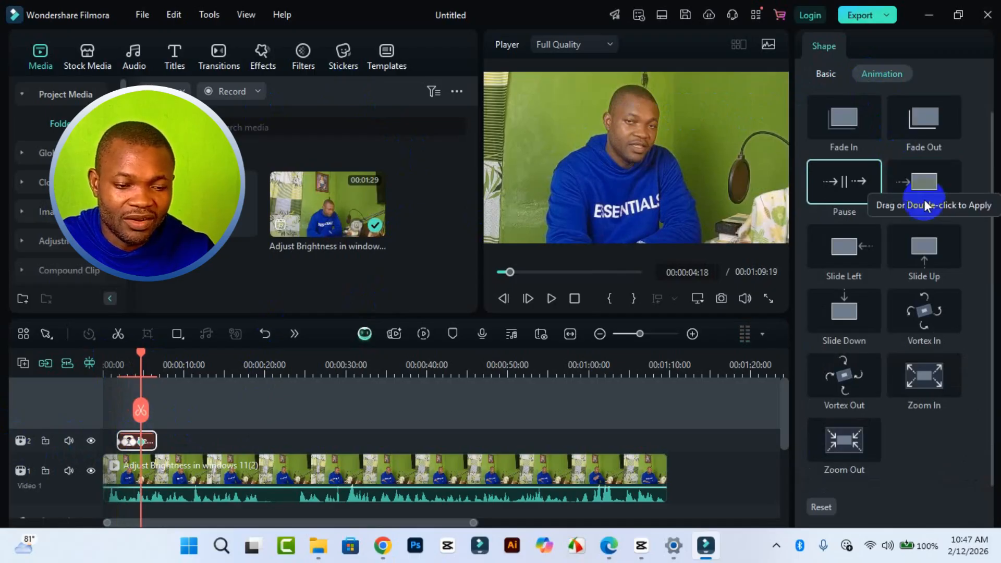
{"action": "double_click", "coordinate": [923, 250]}
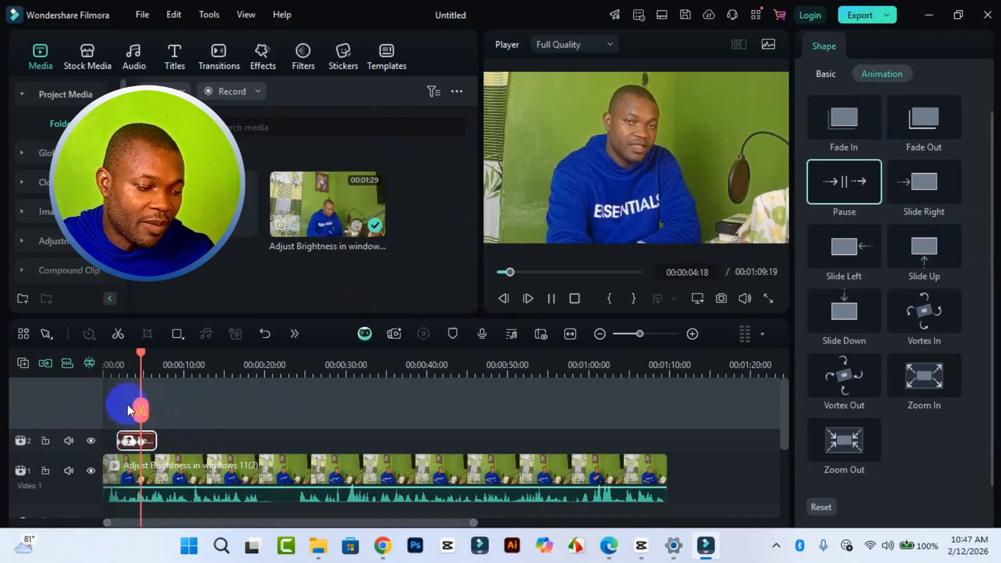
{"action": "left_click_drag", "start_coordinate": [124, 367], "coordinate": [127, 367]}
{"action": "key", "text": "space"}
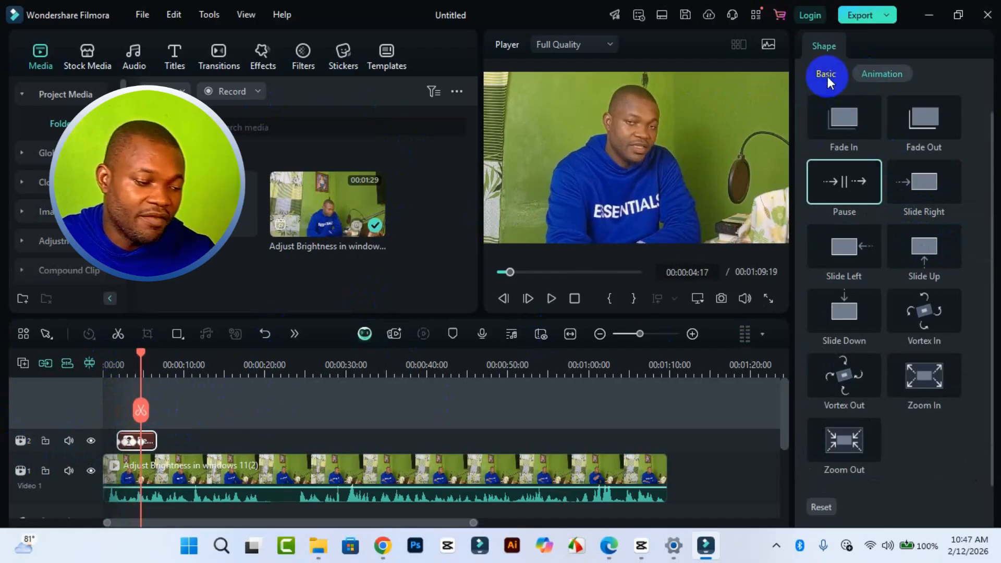
{"action": "left_click", "coordinate": [128, 365]}
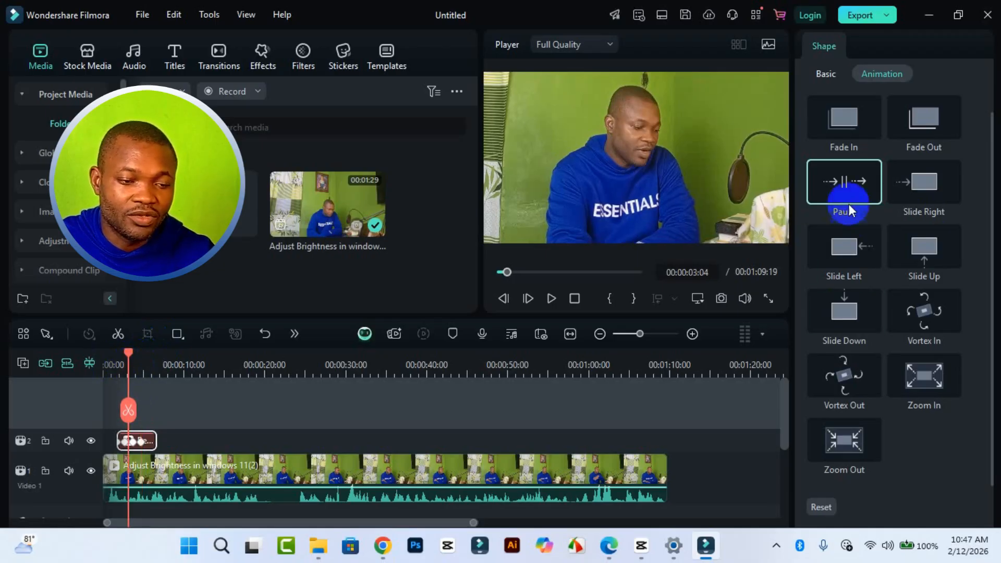
Return to the rectangle's drop shadow settings, play back its clip and place the playhead at 00:00:01:18
{"action": "left_click", "coordinate": [824, 74]}
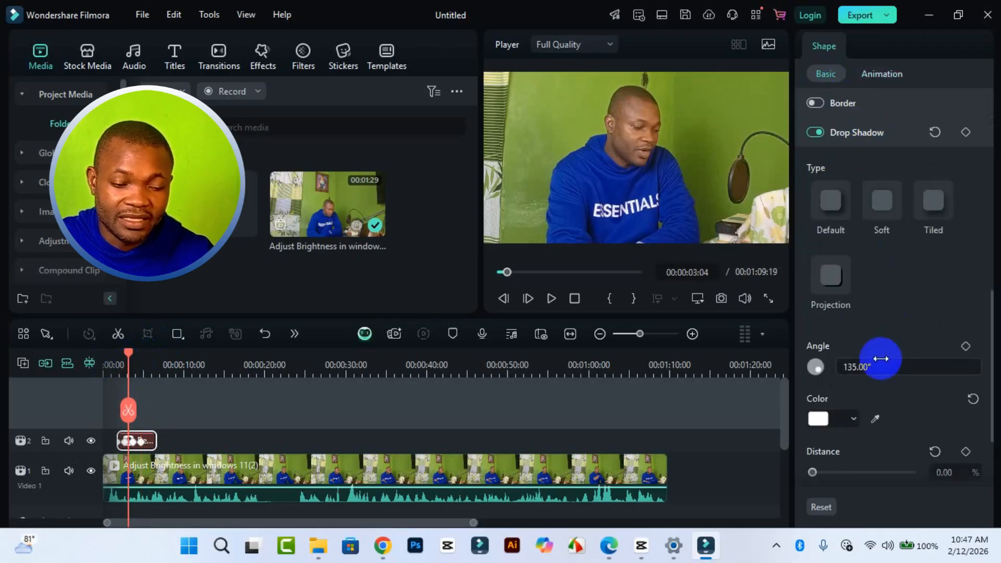
{"action": "scroll", "coordinate": [881, 358], "scroll_direction": "down", "scroll_amount": 3}
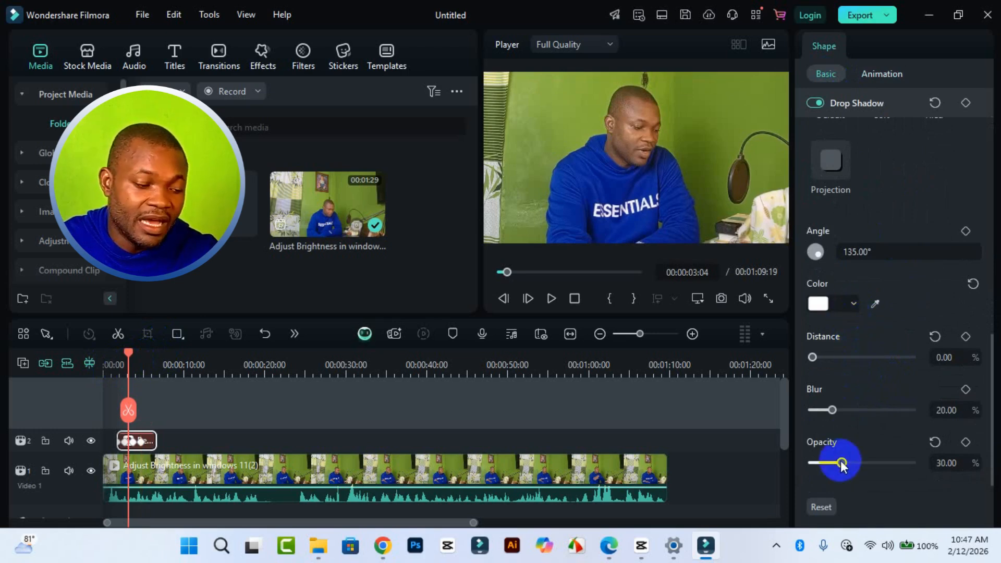
{"action": "mouse_move", "coordinate": [130, 361]}
{"action": "left_mouse_down"}
{"action": "mouse_move", "coordinate": [144, 362]}
{"action": "mouse_move", "coordinate": [116, 352]}
{"action": "left_mouse_up"}
{"action": "key", "text": "space"}
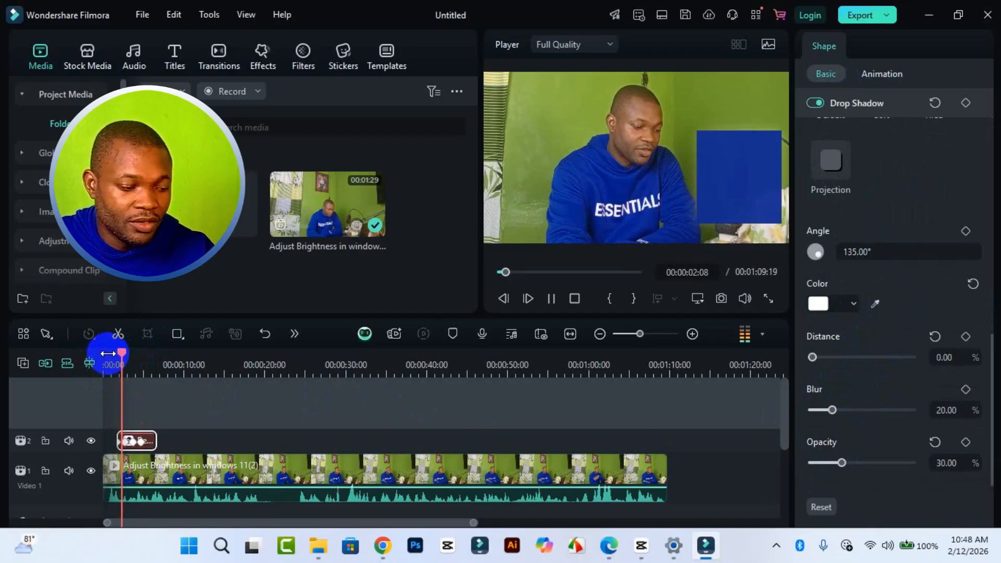
{"action": "key", "text": "space"}
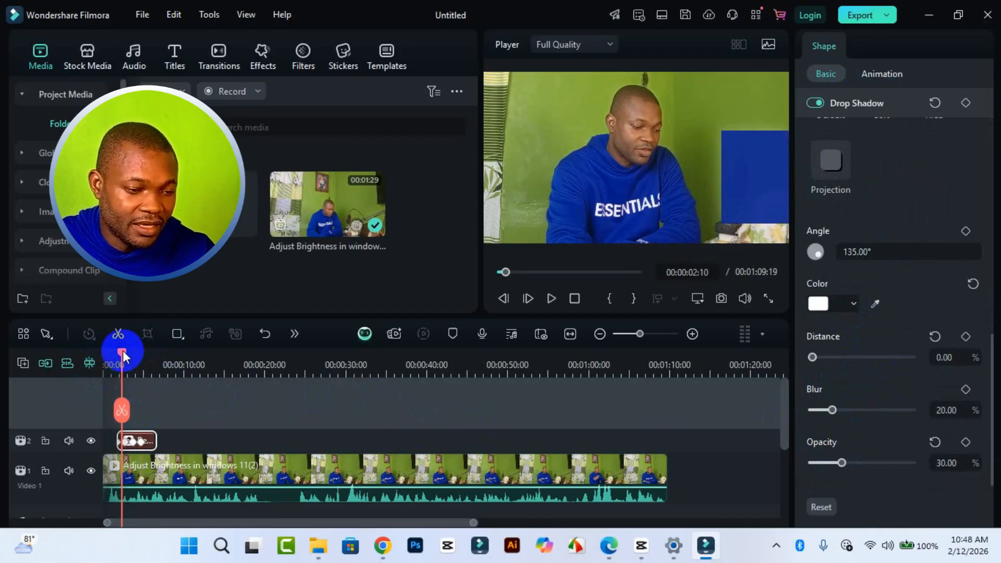
{"action": "left_click_drag", "start_coordinate": [123, 358], "coordinate": [117, 357]}
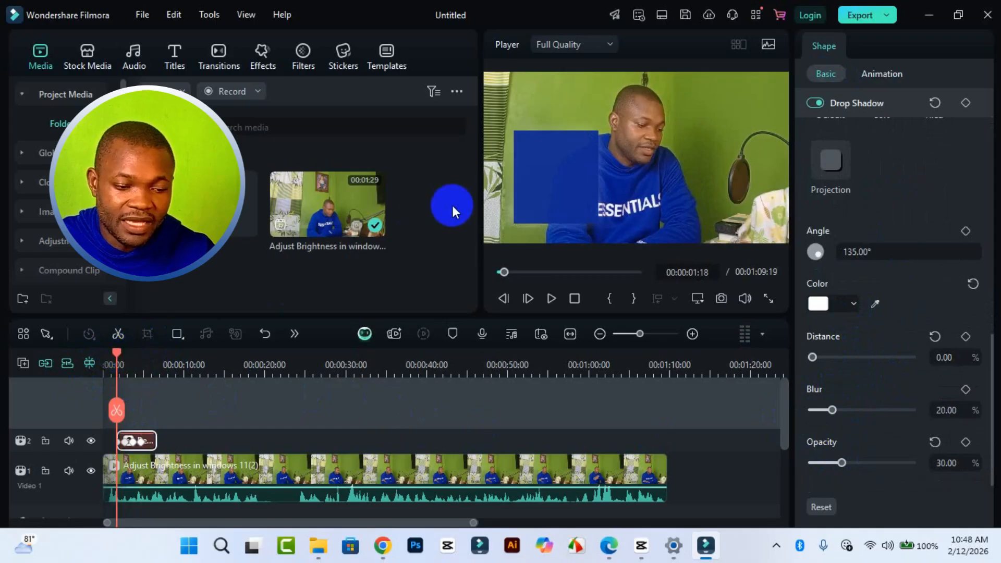
Set the rectangle's drop shadow blur to 37% and its shadow opacity to 23%
{"action": "left_click", "coordinate": [555, 178]}
{"action": "mouse_move", "coordinate": [833, 410]}
{"action": "left_mouse_down"}
{"action": "mouse_move", "coordinate": [825, 415]}
{"action": "mouse_move", "coordinate": [858, 415]}
{"action": "mouse_move", "coordinate": [849, 415]}
{"action": "left_mouse_up"}
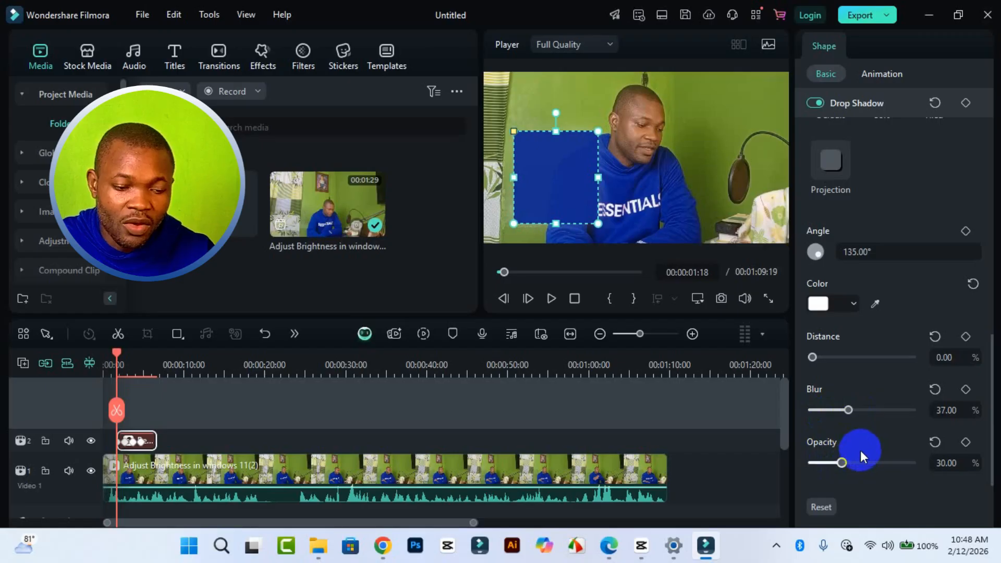
{"action": "left_click_drag", "start_coordinate": [844, 464], "coordinate": [834, 464]}
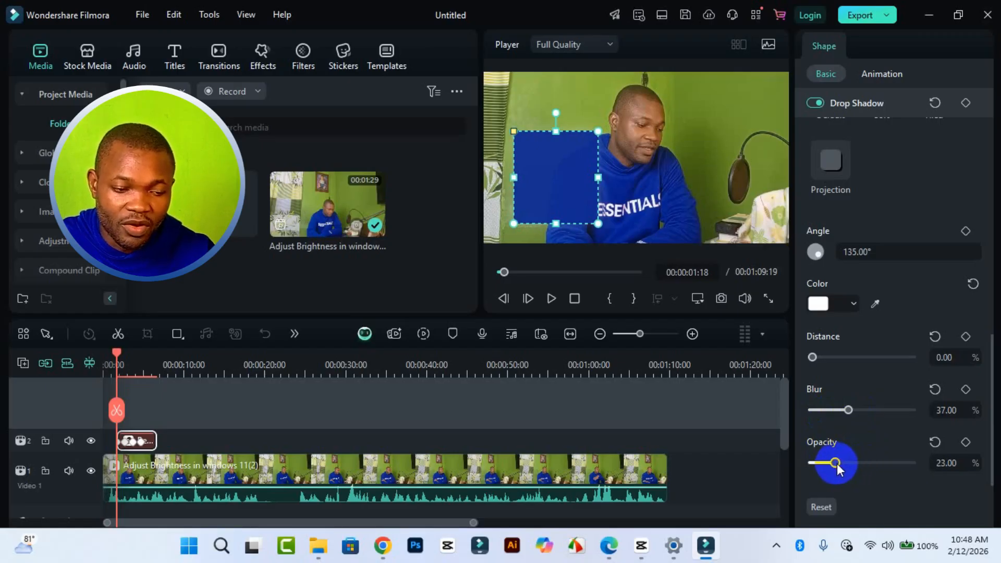
Try the Projection drop shadow type on the rectangle and switch it to Soft
{"action": "scroll", "coordinate": [862, 478], "scroll_direction": "up", "scroll_amount": 4}
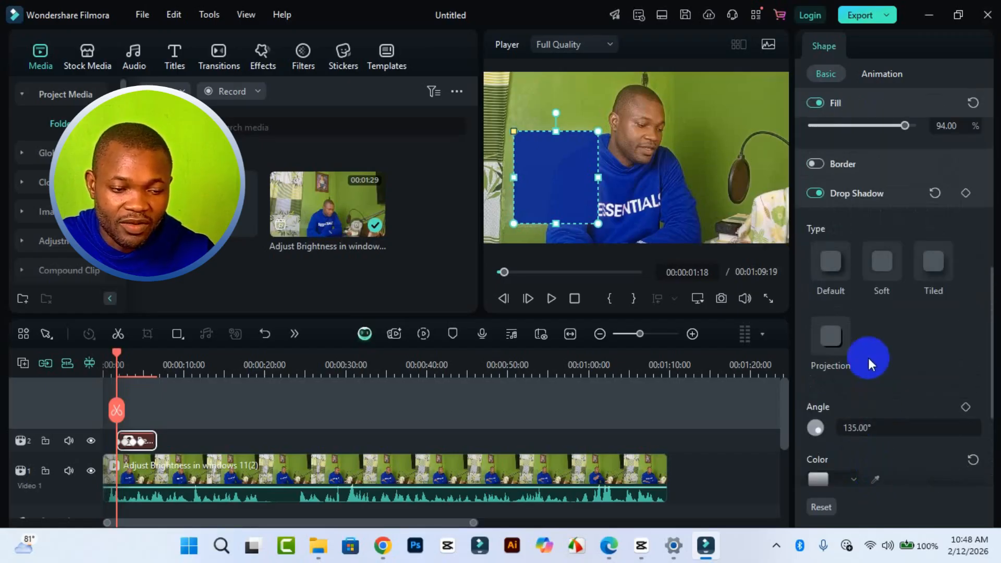
{"action": "left_click", "coordinate": [841, 324]}
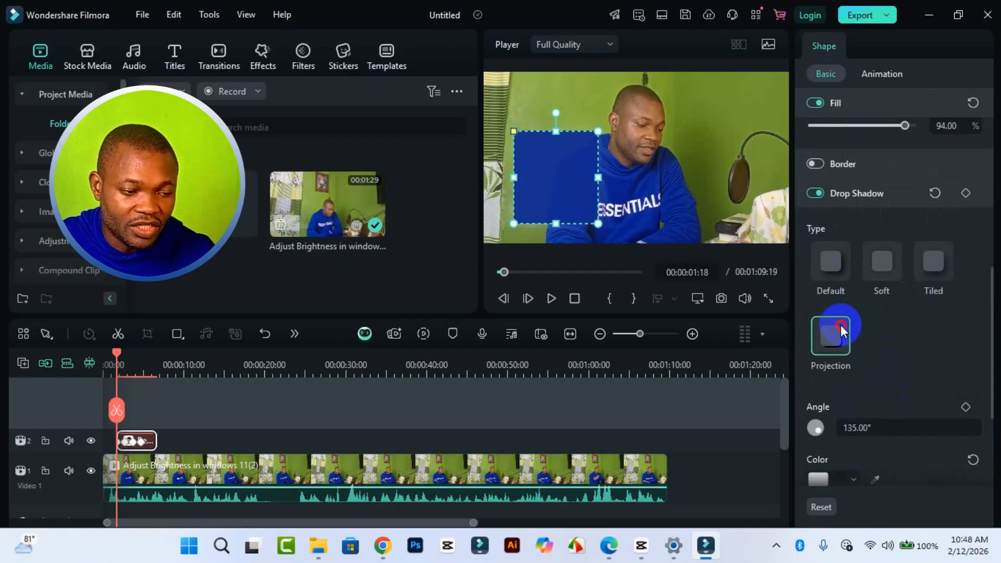
{"action": "left_click", "coordinate": [889, 281]}
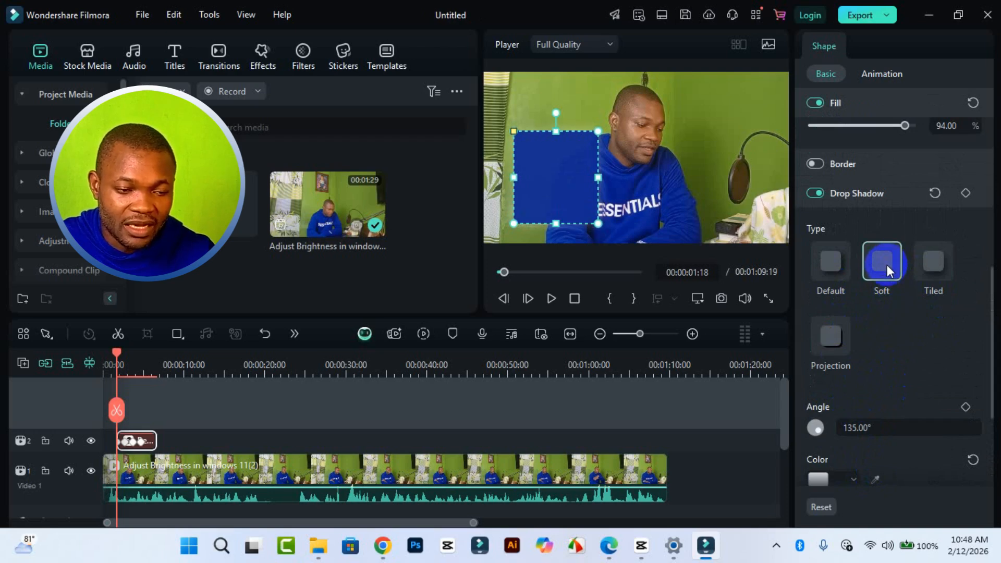
Turn on the rectangle's border and set the border colour to dark red
{"action": "scroll", "coordinate": [885, 268], "scroll_direction": "up", "scroll_amount": 3}
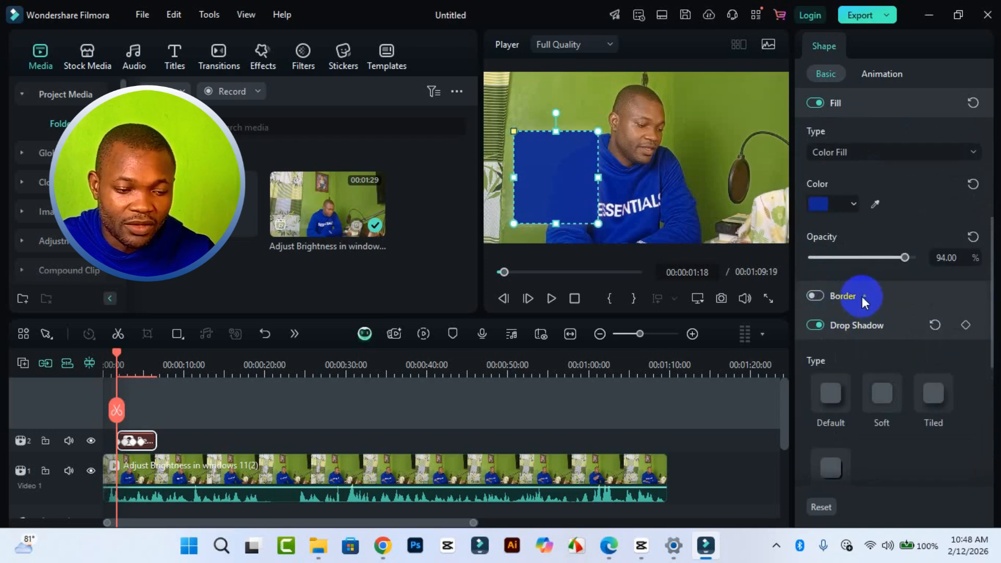
{"action": "scroll", "coordinate": [863, 307], "scroll_direction": "up", "scroll_amount": 3}
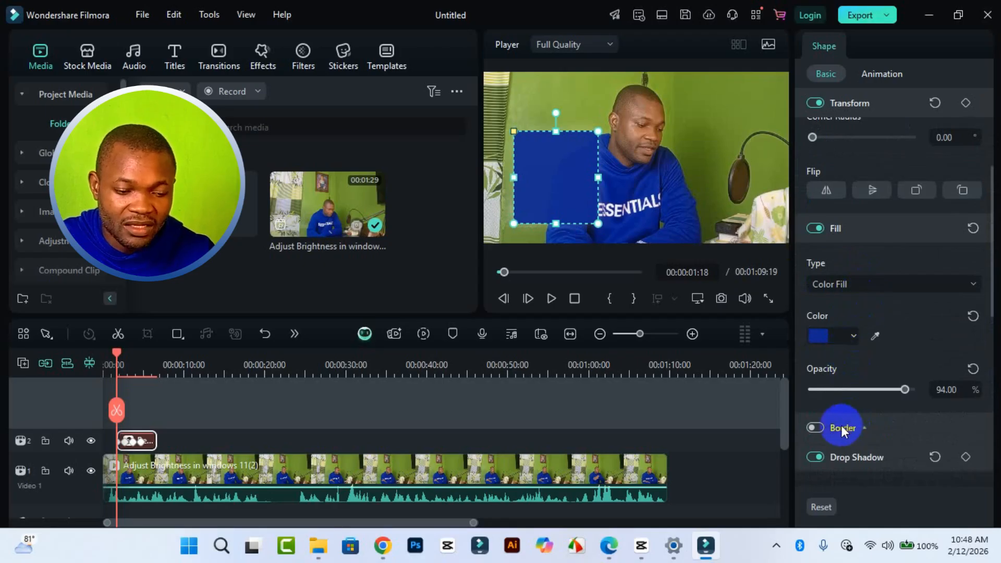
{"action": "left_click", "coordinate": [822, 427]}
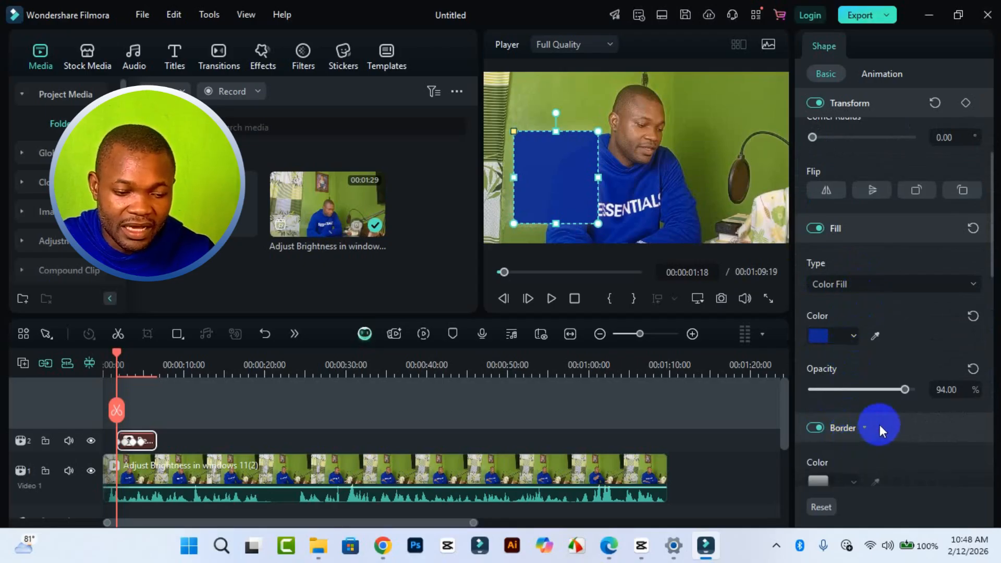
{"action": "scroll", "coordinate": [881, 429], "scroll_direction": "down", "scroll_amount": 1}
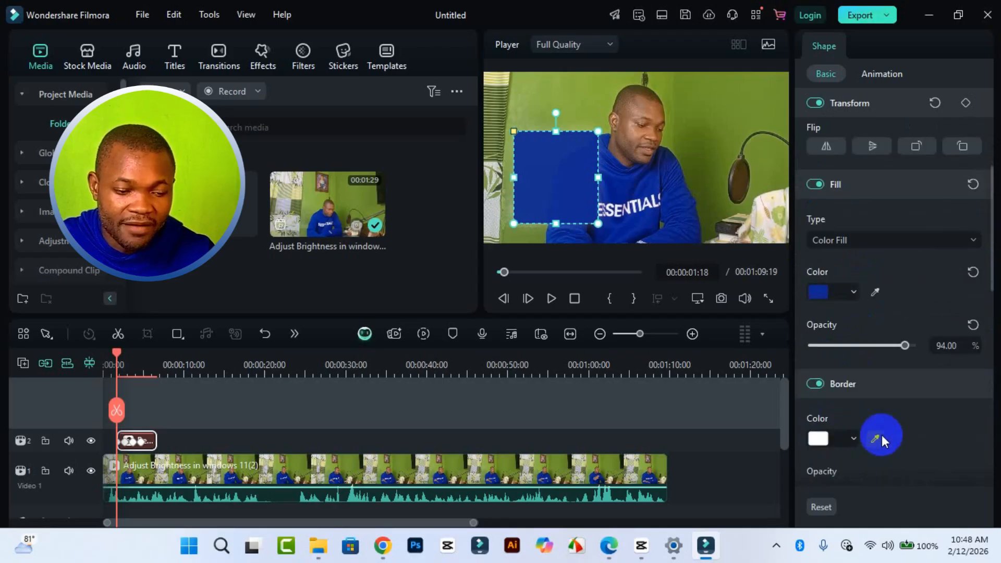
{"action": "left_click", "coordinate": [854, 438]}
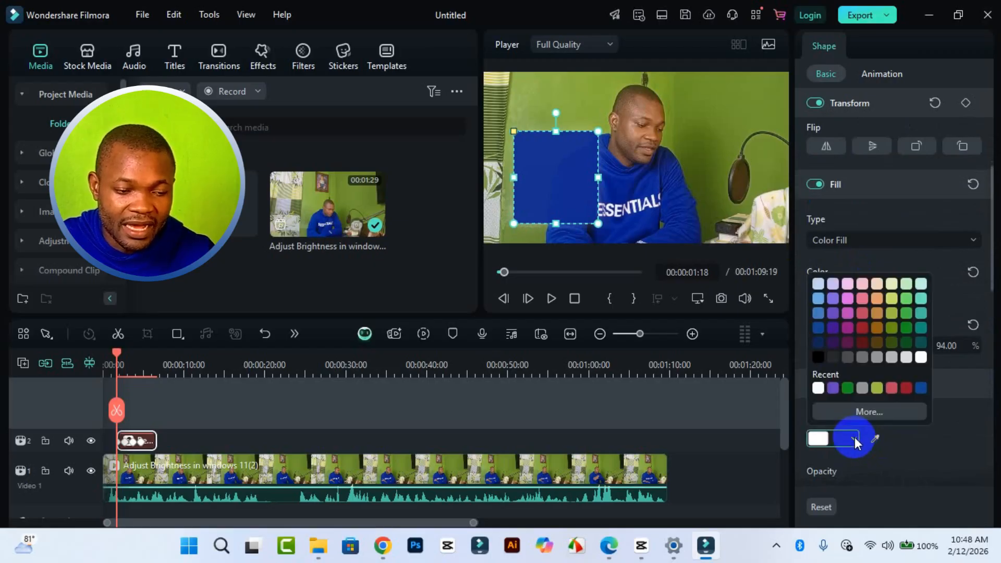
{"action": "left_click", "coordinate": [862, 329]}
{"action": "scroll", "coordinate": [879, 423], "scroll_direction": "down", "scroll_amount": 3}
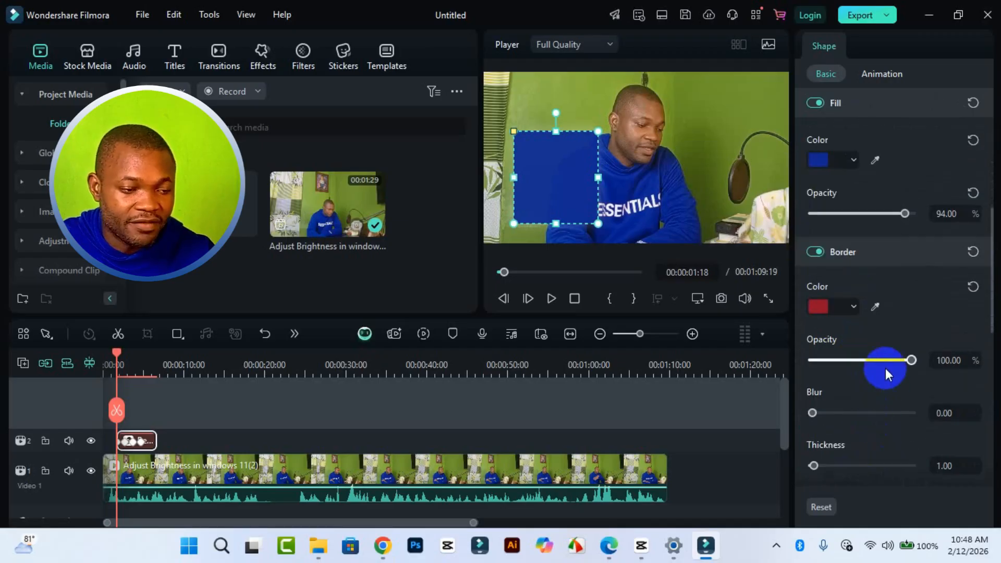
Reselect the rectangle's clip on the upper track and place the playhead at 00:00:02:11
{"action": "left_click", "coordinate": [346, 485]}
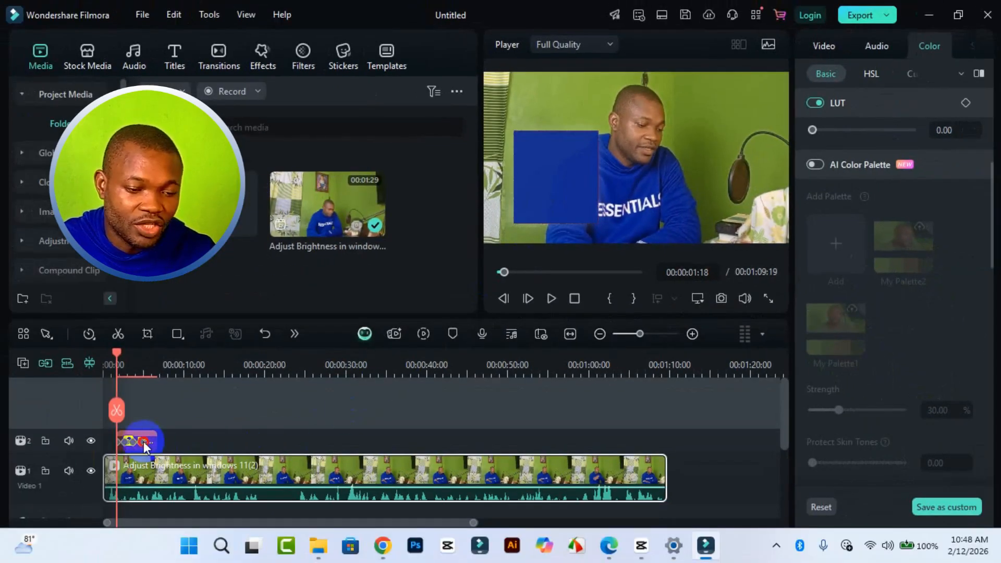
{"action": "left_click", "coordinate": [143, 443]}
{"action": "scroll", "coordinate": [916, 351], "scroll_direction": "up", "scroll_amount": 2}
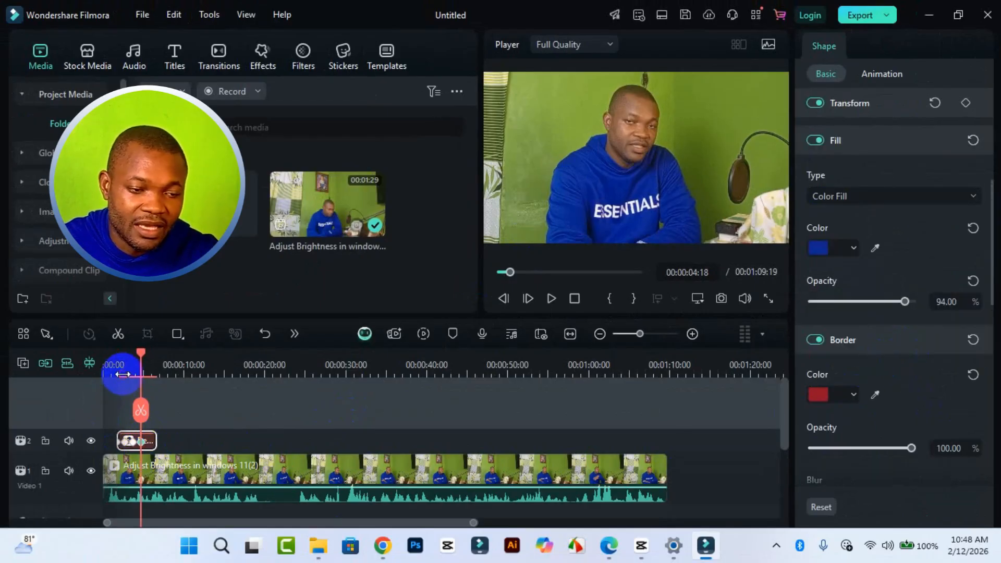
{"action": "left_click", "coordinate": [122, 365]}
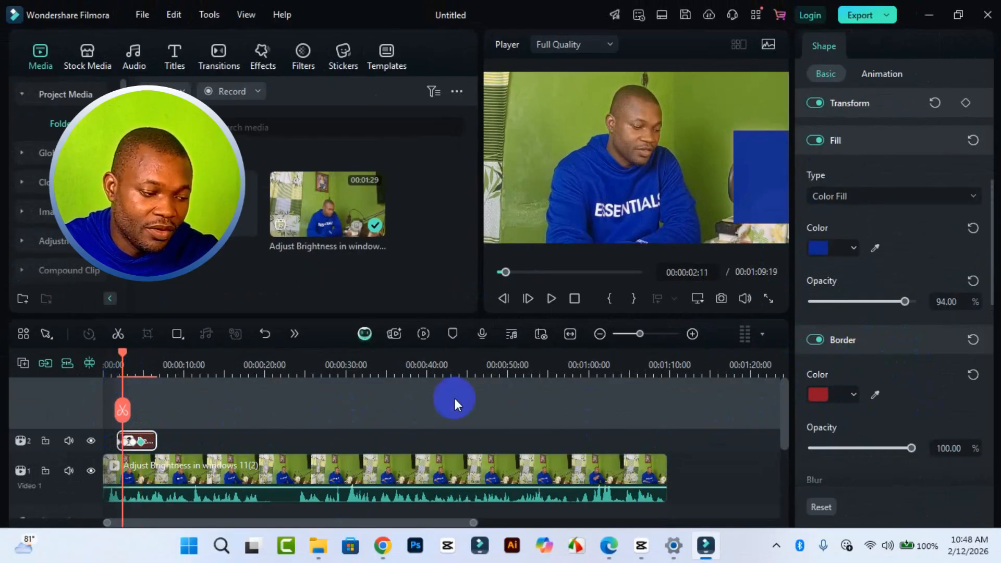
{"action": "left_click_drag", "start_coordinate": [121, 354], "coordinate": [121, 355]}
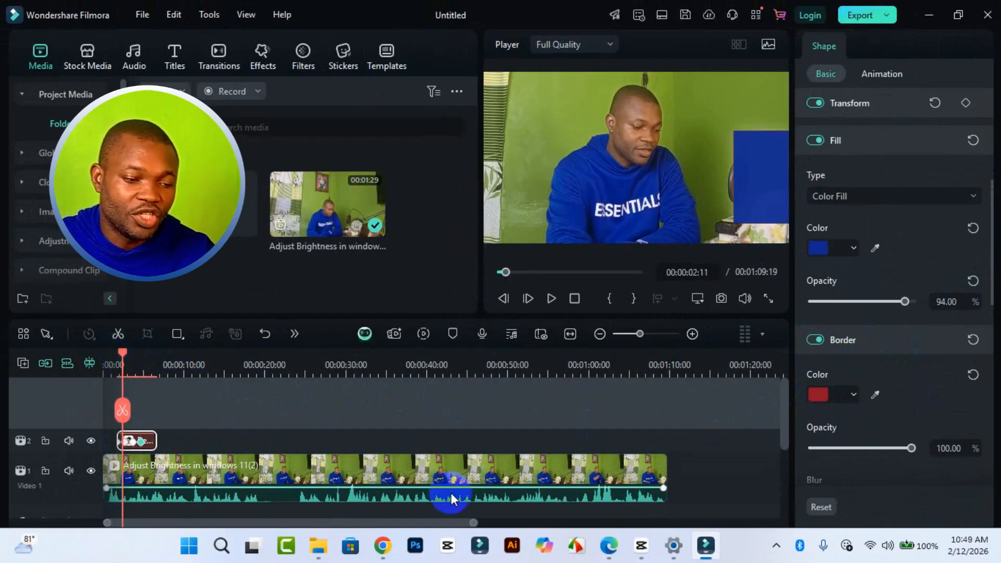
Change the rectangle's fill type to Gradient Fill
{"action": "scroll", "coordinate": [895, 242], "scroll_direction": "up", "scroll_amount": 2}
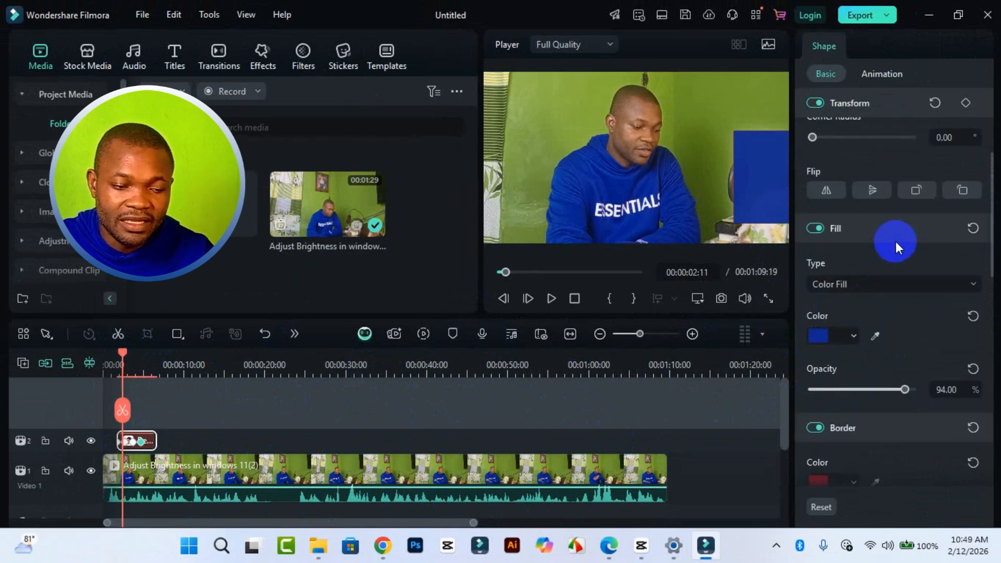
{"action": "left_click", "coordinate": [938, 286]}
{"action": "left_click", "coordinate": [938, 286]}
{"action": "left_click", "coordinate": [938, 285]}
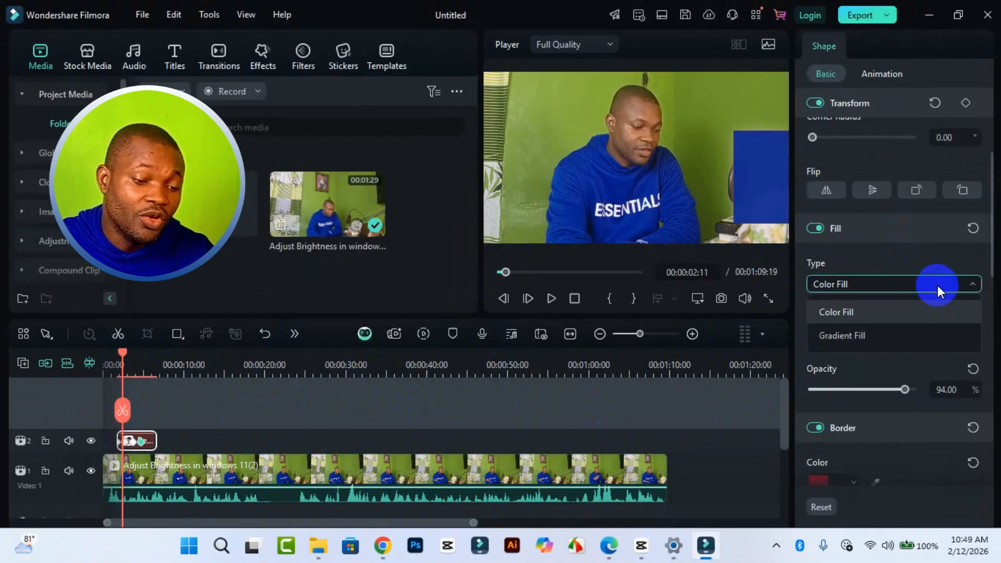
{"action": "left_click", "coordinate": [902, 325]}
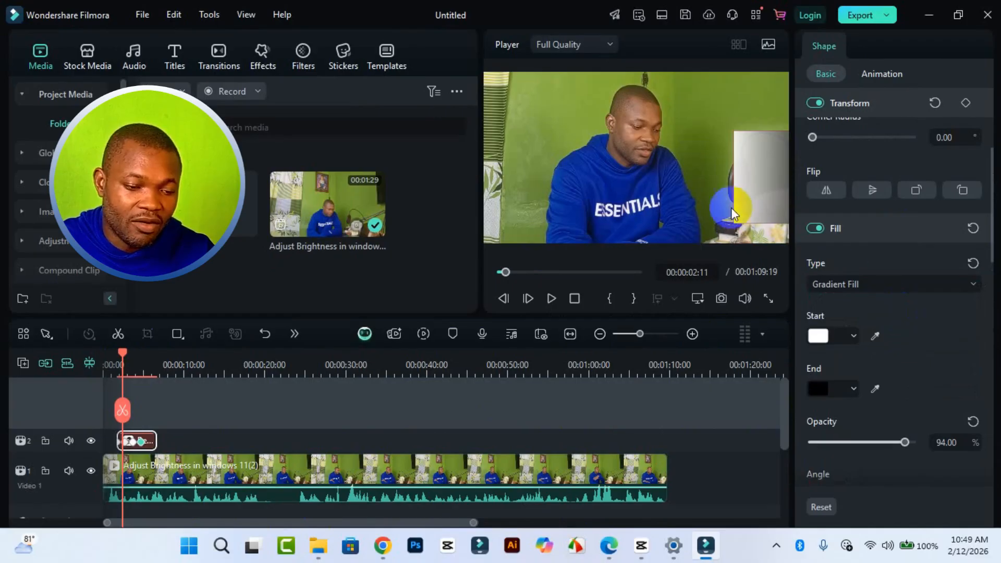
Move the rectangle fully into the frame beside the man and set its gradient start colour to pinkish red
{"action": "left_click_drag", "start_coordinate": [752, 199], "coordinate": [684, 193]}
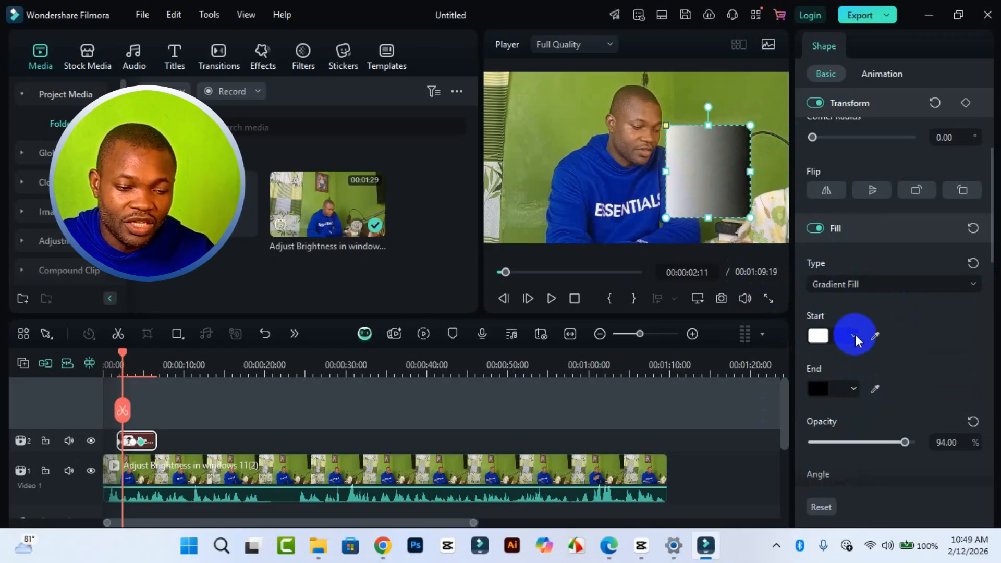
{"action": "left_click", "coordinate": [855, 334]}
{"action": "left_click", "coordinate": [862, 391]}
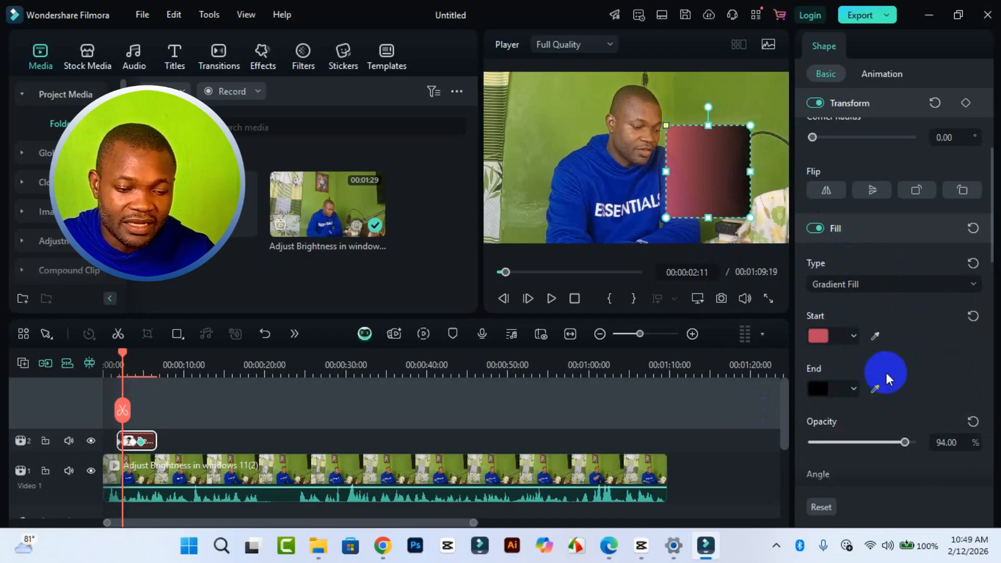
Set the rectangle's gradient fill opacity to 100% and move the playhead to 00:00:02:17
{"action": "scroll", "coordinate": [887, 373], "scroll_direction": "down", "scroll_amount": 1}
{"action": "left_click_drag", "start_coordinate": [893, 399], "coordinate": [915, 399]}
{"action": "scroll", "coordinate": [949, 359], "scroll_direction": "down", "scroll_amount": 3}
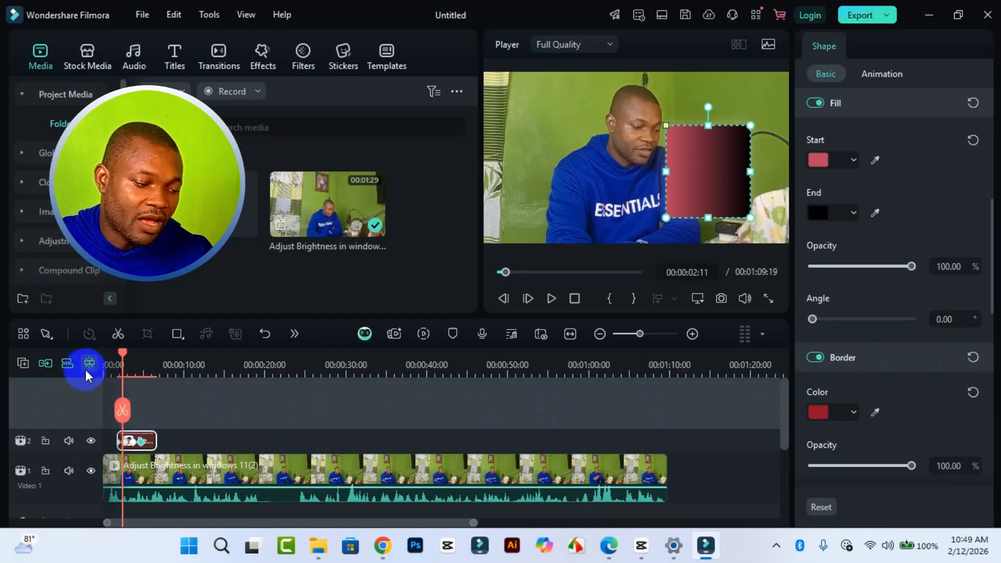
{"action": "left_click_drag", "start_coordinate": [120, 357], "coordinate": [125, 363]}
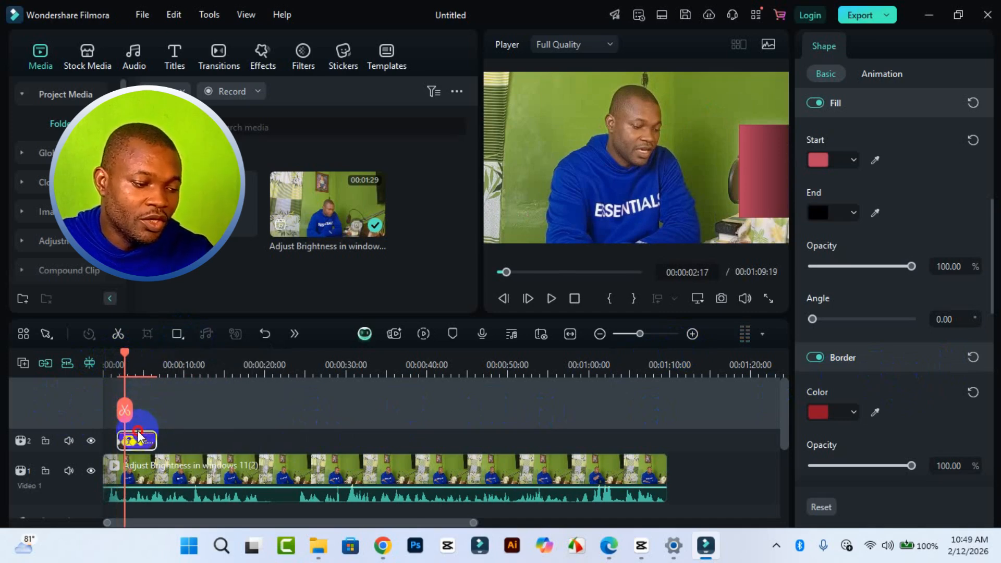
Draw an arrow shape beside the man's head with the playhead at 00:00:11:15
{"action": "left_click", "coordinate": [177, 336]}
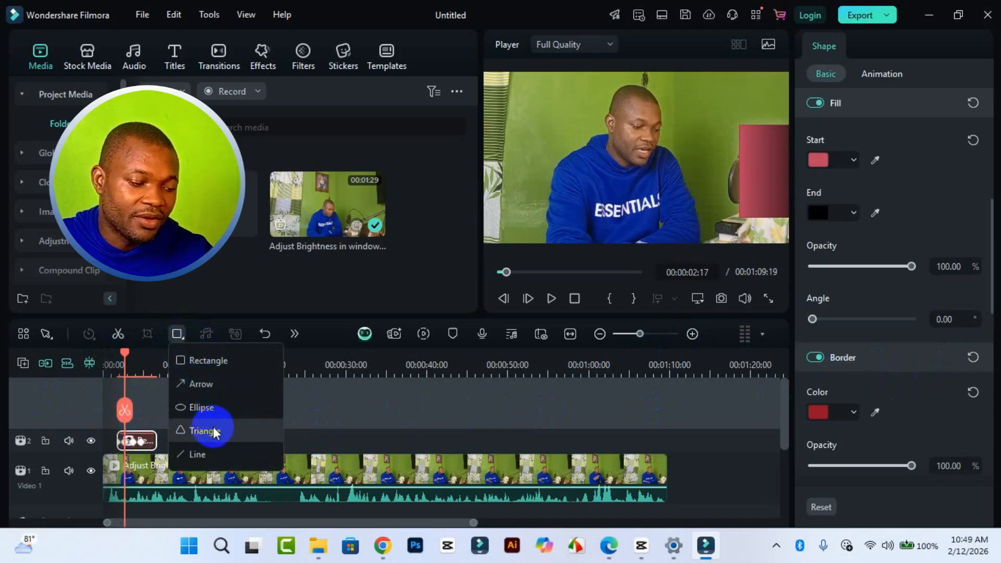
{"action": "left_click", "coordinate": [211, 391]}
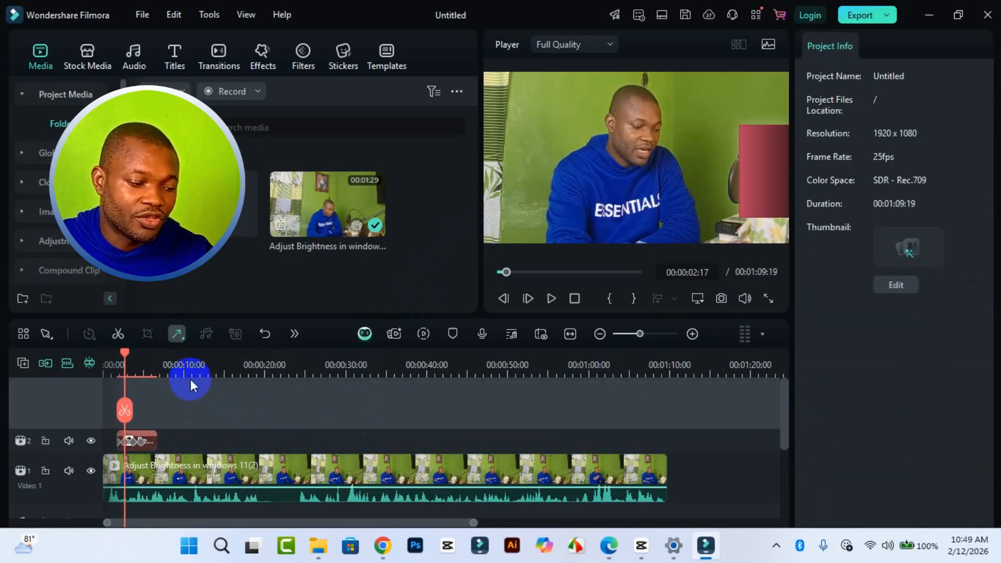
{"action": "left_click", "coordinate": [197, 375]}
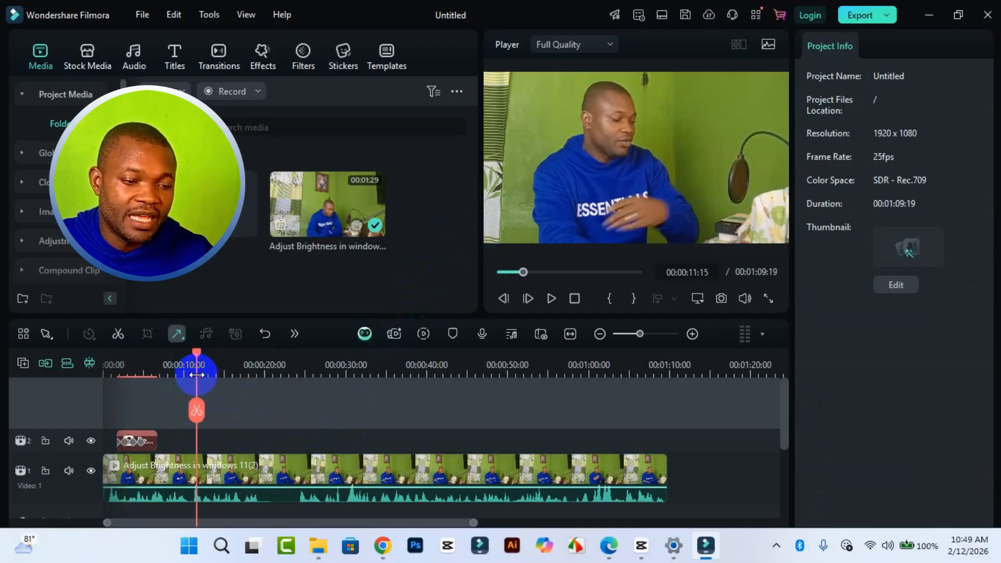
{"action": "left_click_drag", "start_coordinate": [649, 109], "coordinate": [725, 163]}
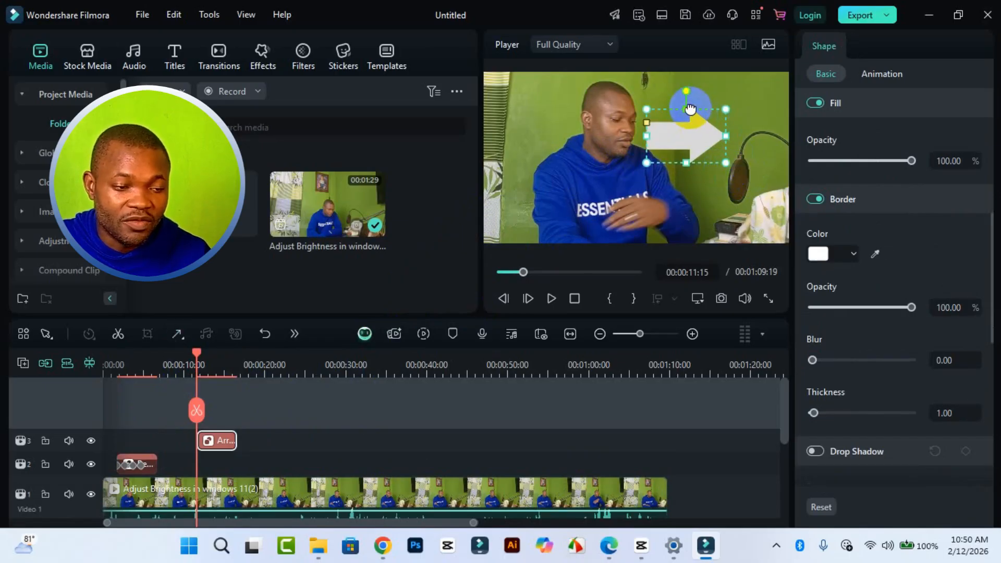
Adjust the proportions of the arrow's head and shaft and rotate it clockwise to point down towards the microphone
{"action": "left_click_drag", "start_coordinate": [691, 111], "coordinate": [649, 126]}
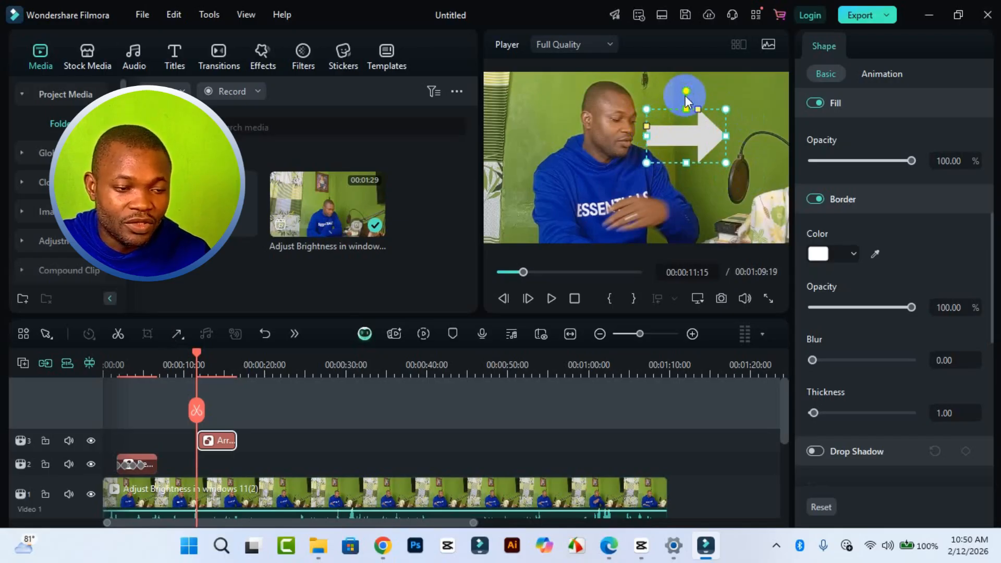
{"action": "left_click_drag", "start_coordinate": [686, 92], "coordinate": [706, 107]}
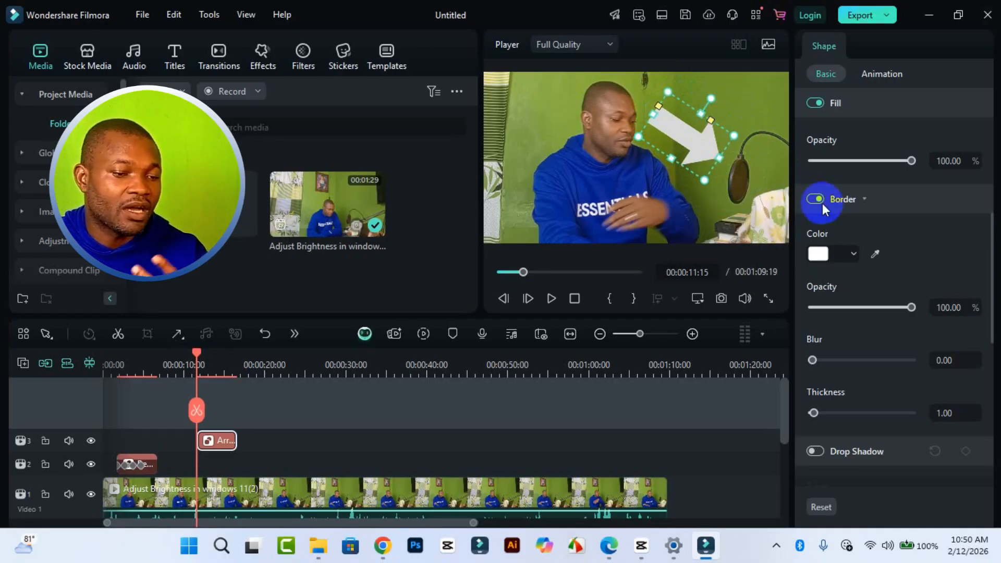
Try pinkish red and light blue as the arrow's border colour
{"action": "left_click", "coordinate": [828, 255]}
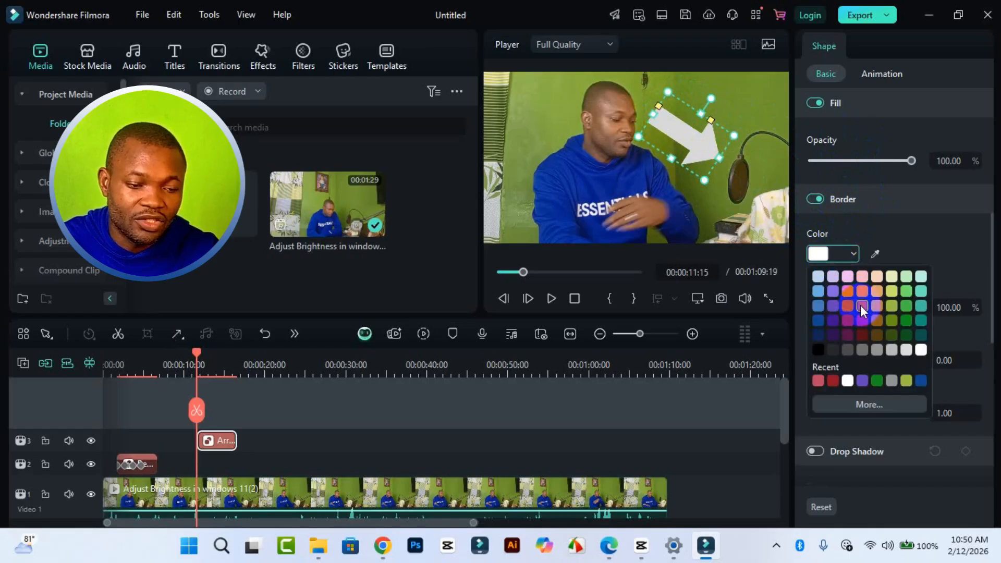
{"action": "left_click", "coordinate": [860, 305]}
{"action": "left_click", "coordinate": [855, 255]}
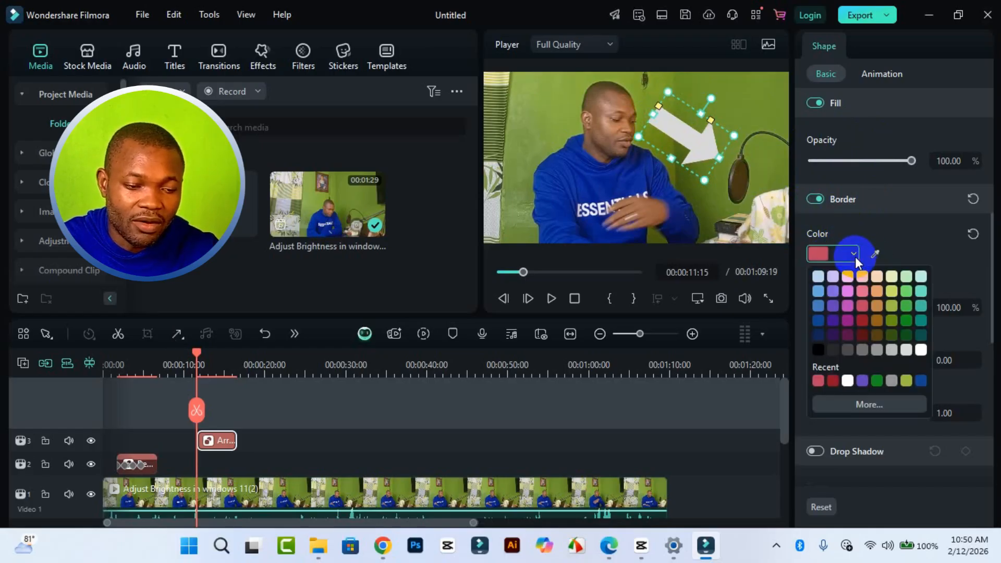
{"action": "left_click", "coordinate": [819, 278]}
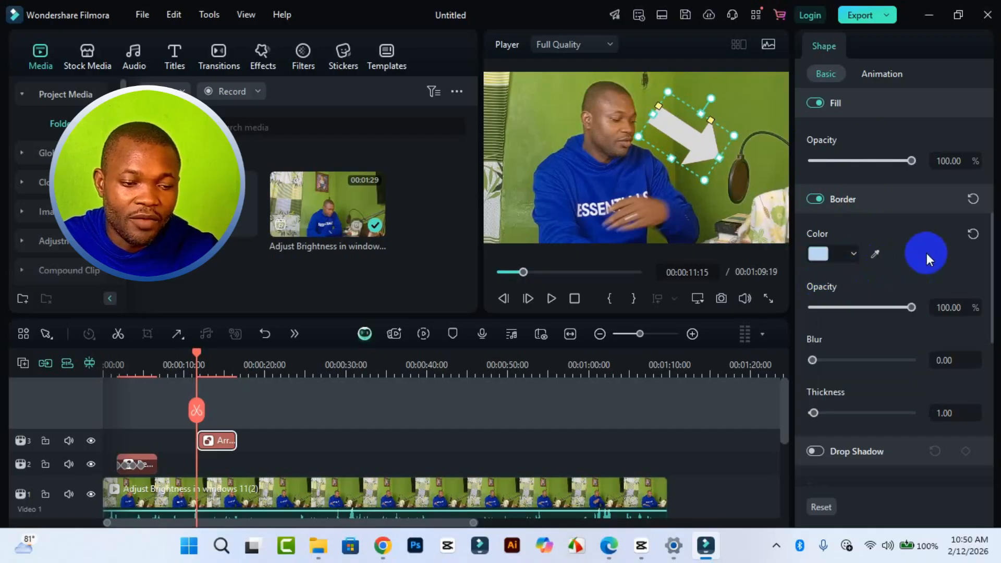
Try dark red and light yellow-green as the arrow's fill colour
{"action": "scroll", "coordinate": [897, 209], "scroll_direction": "up", "scroll_amount": 2}
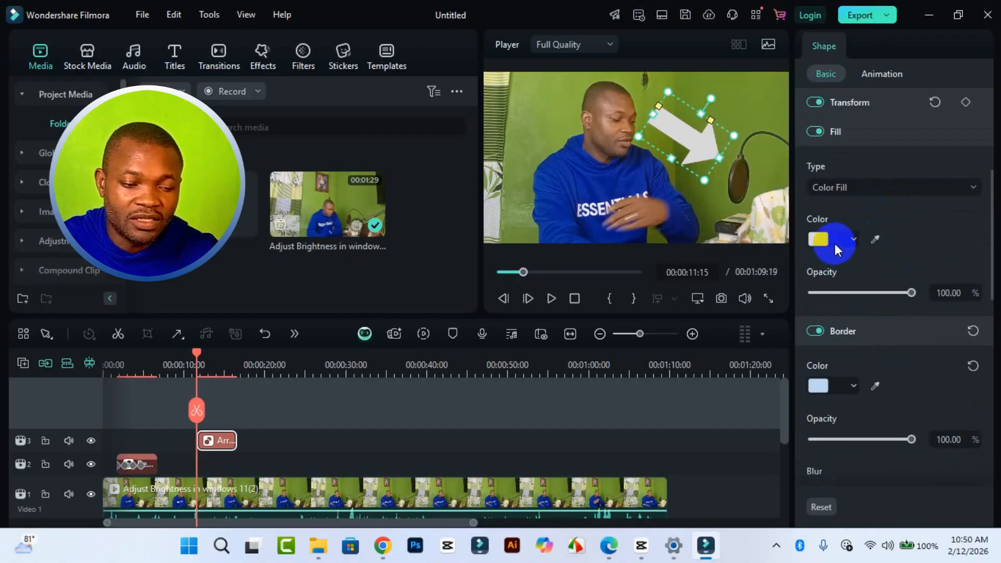
{"action": "left_click", "coordinate": [834, 239]}
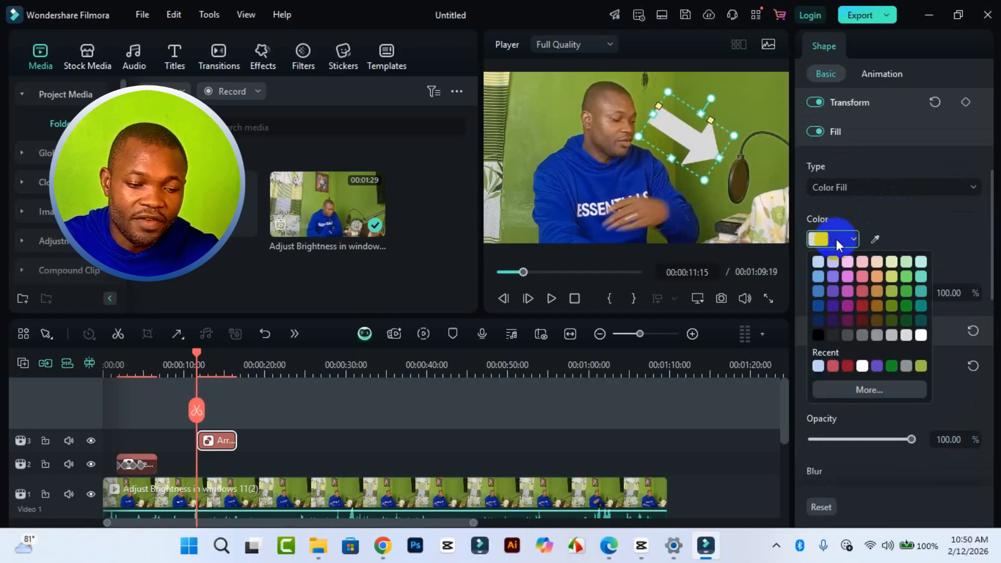
{"action": "left_click", "coordinate": [862, 306]}
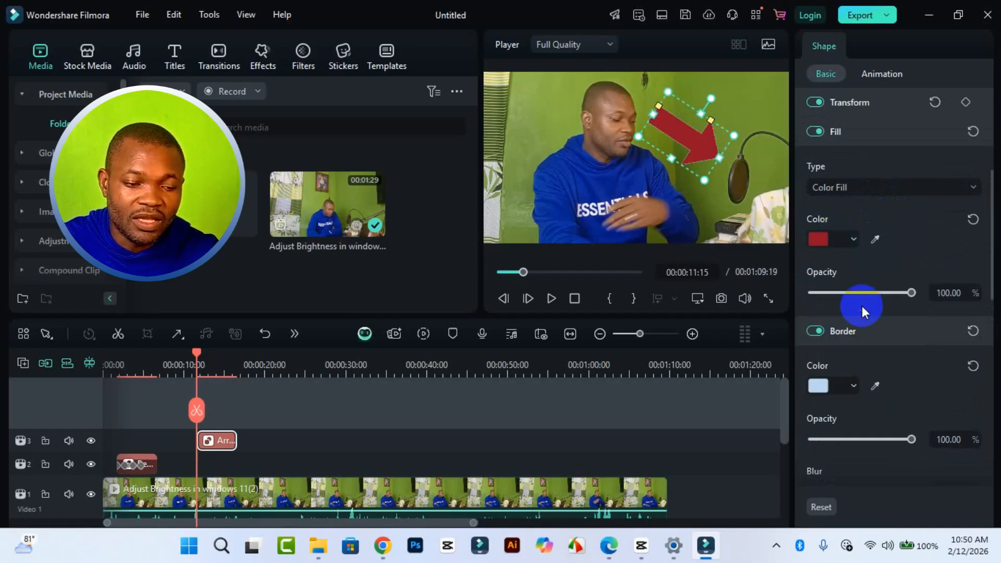
{"action": "left_click", "coordinate": [859, 233]}
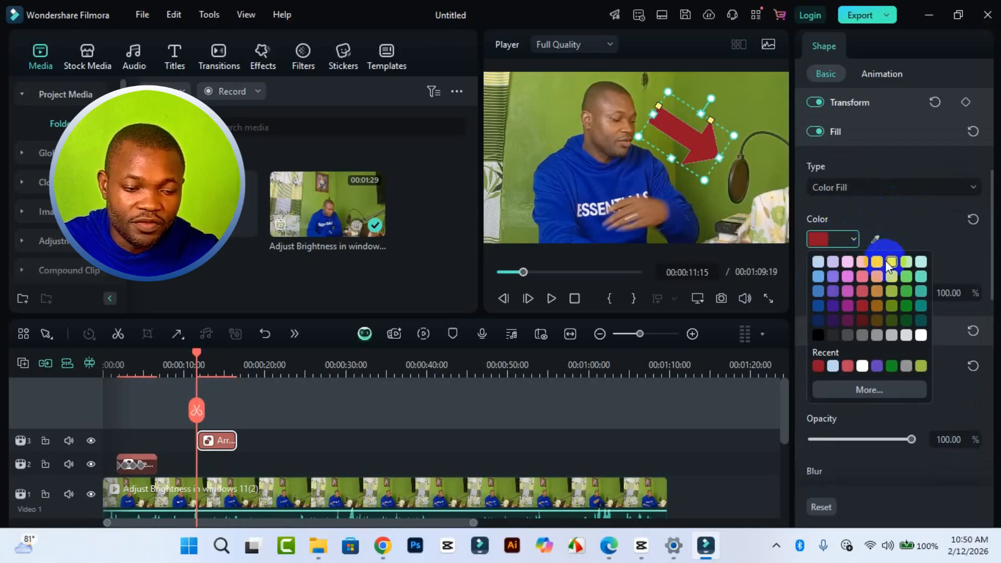
{"action": "left_click", "coordinate": [892, 276]}
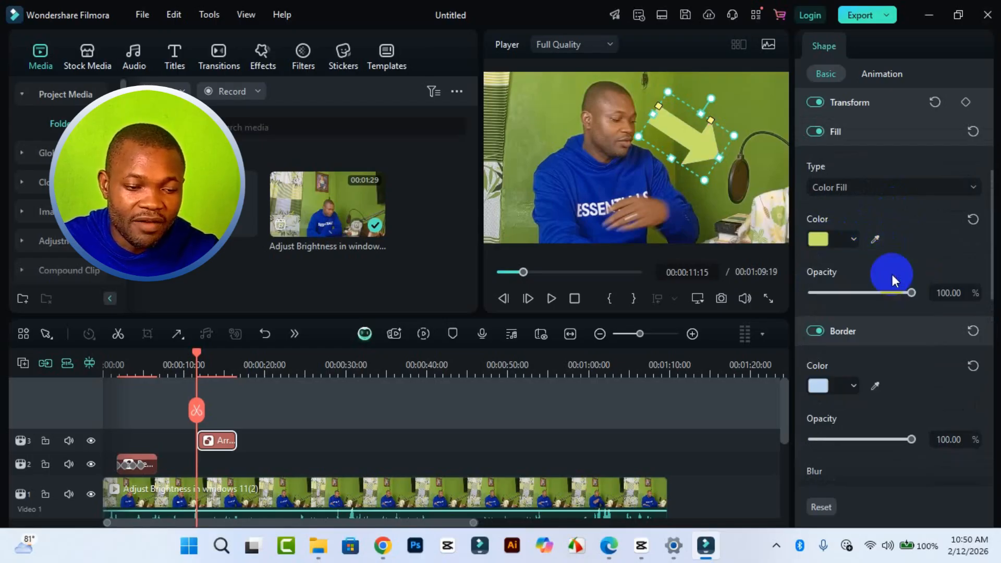
Sample the hoodie's dark blue as the arrow's fill colour and set its border colour to white
{"action": "left_click", "coordinate": [876, 238]}
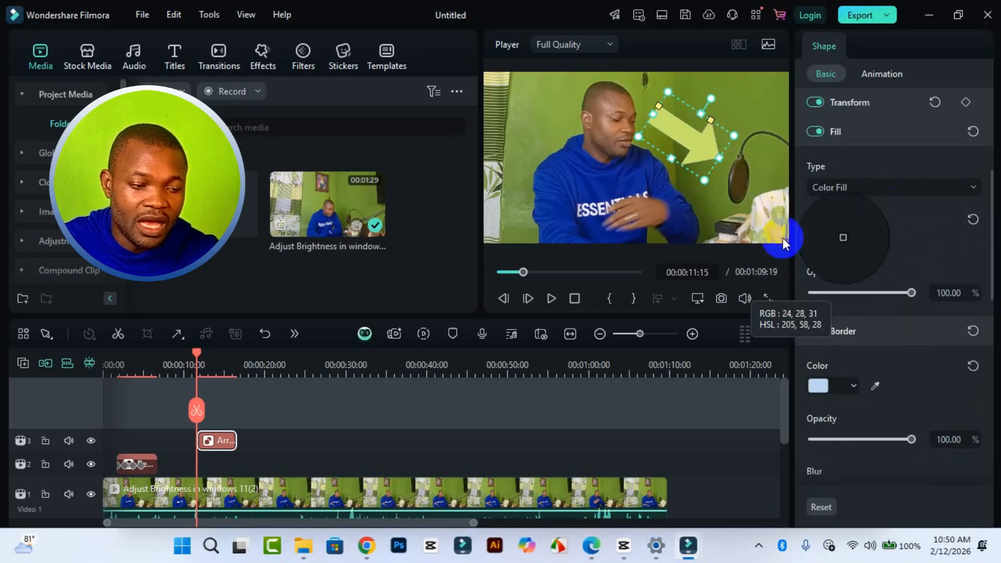
{"action": "left_click", "coordinate": [628, 184]}
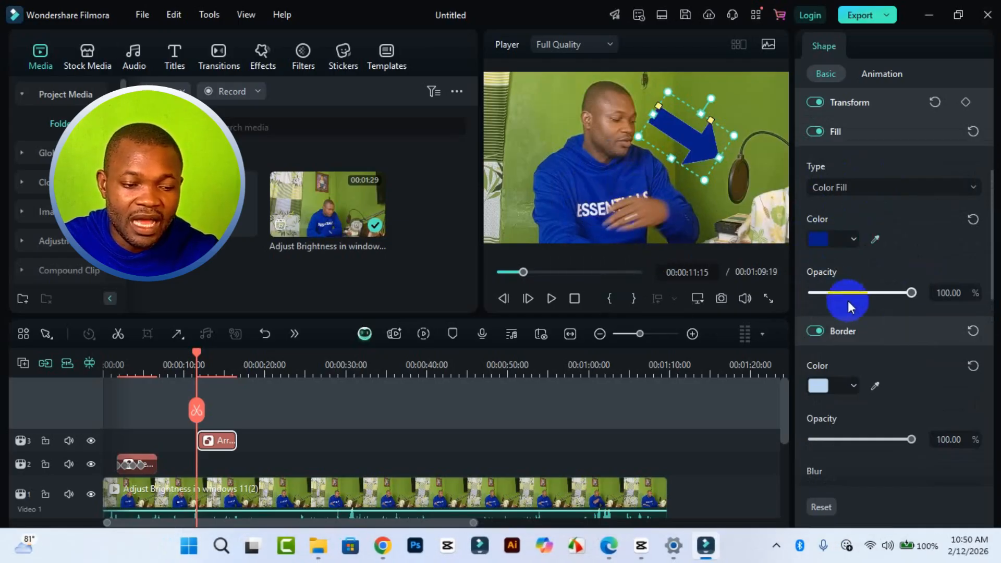
{"action": "left_click", "coordinate": [851, 380]}
{"action": "left_click", "coordinate": [921, 305]}
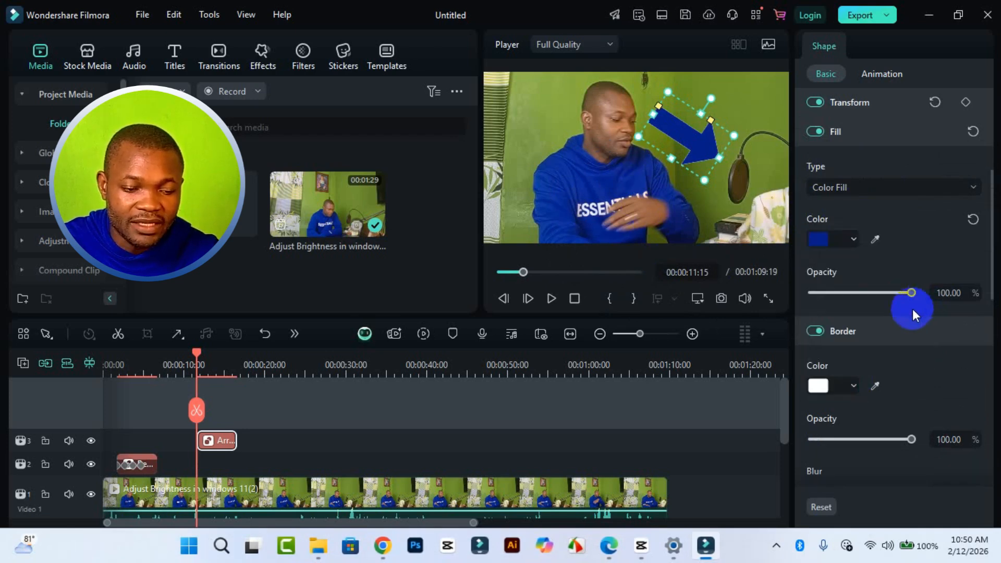
Turn on the arrow's drop shadow, trying the Default type and settling on the Tiled type
{"action": "scroll", "coordinate": [861, 370], "scroll_direction": "down", "scroll_amount": 2}
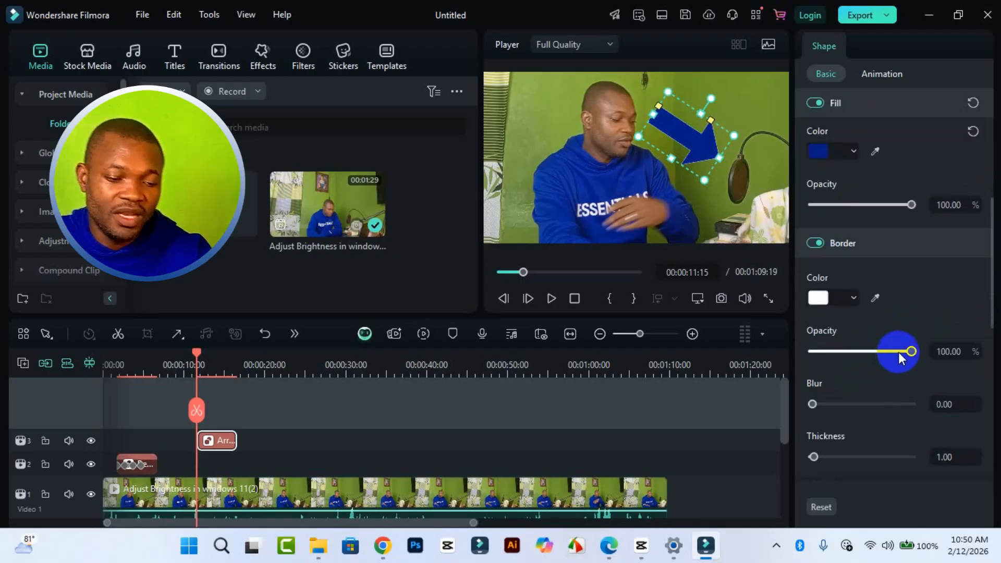
{"action": "scroll", "coordinate": [865, 350], "scroll_direction": "down", "scroll_amount": 4}
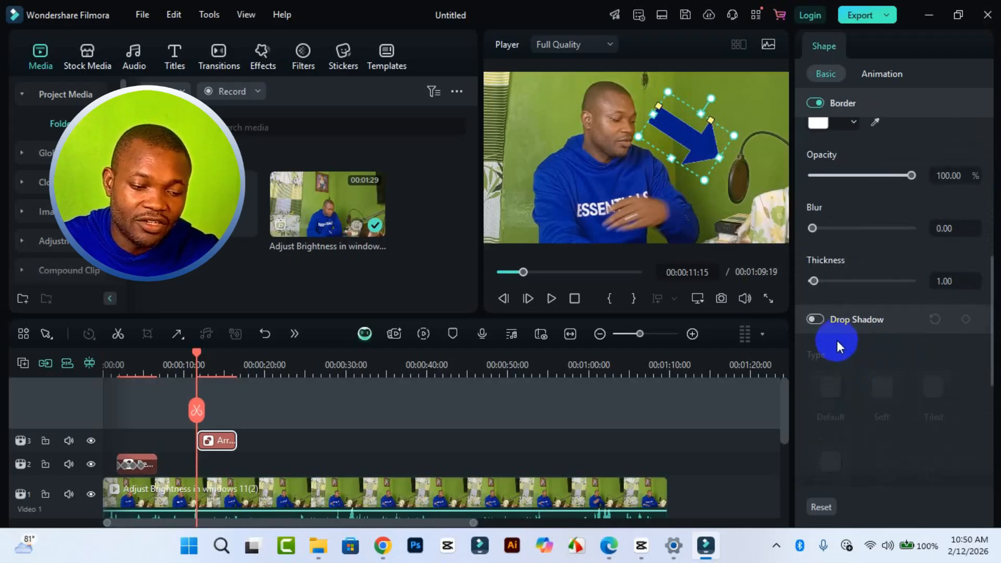
{"action": "left_click", "coordinate": [818, 320]}
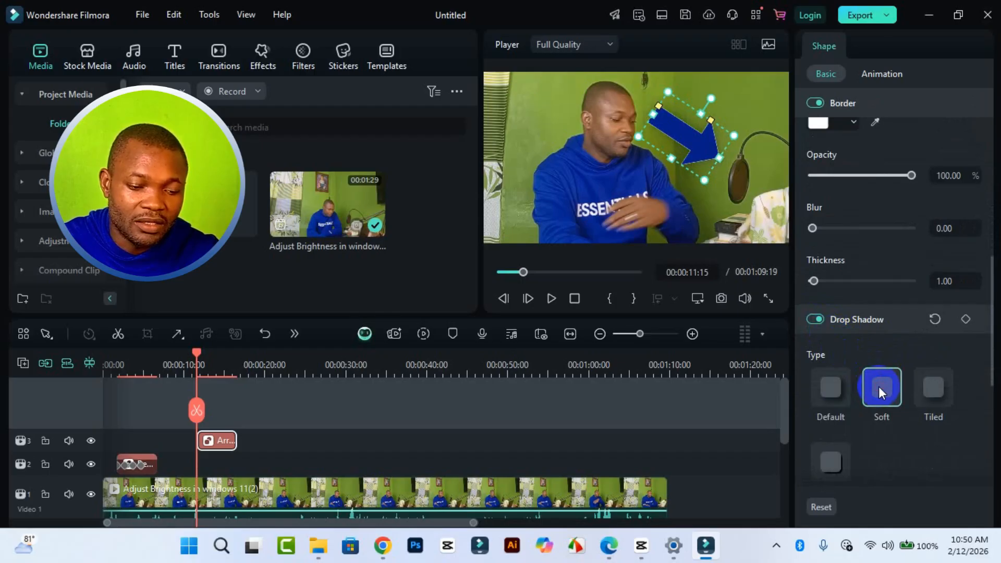
{"action": "left_click", "coordinate": [842, 401]}
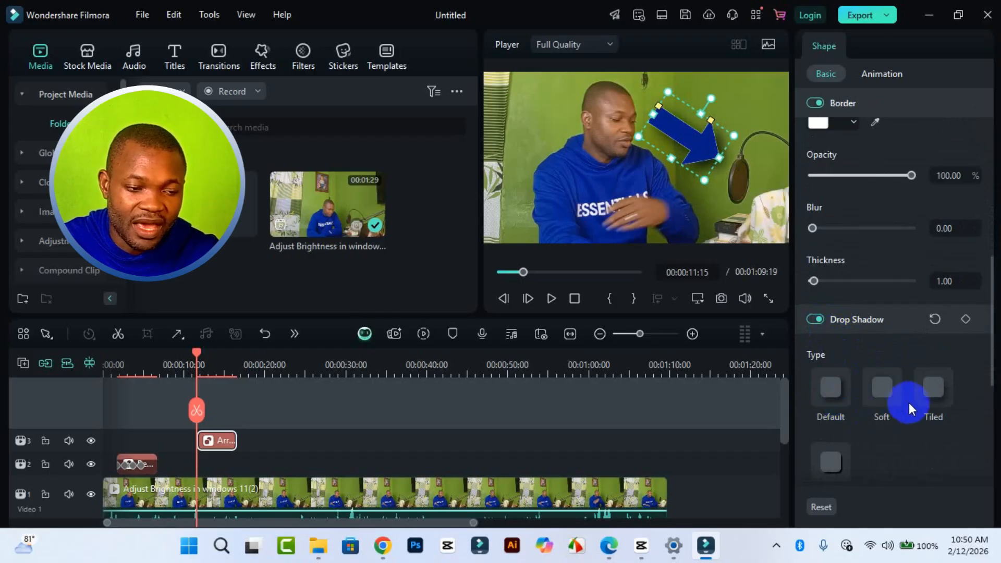
{"action": "left_click", "coordinate": [925, 398]}
Change the arrow's drop shadow colour to white
{"action": "scroll", "coordinate": [881, 447], "scroll_direction": "down", "scroll_amount": 5}
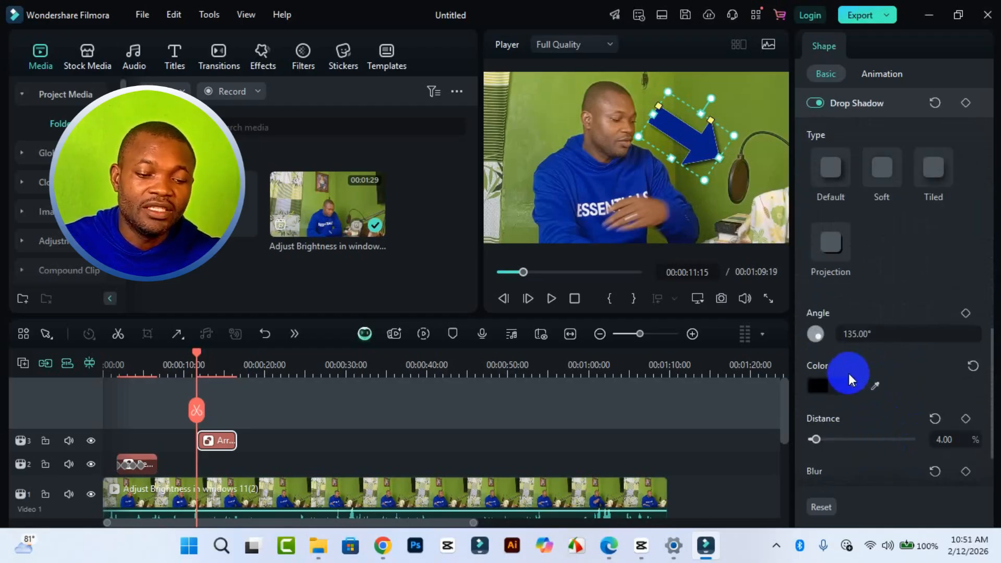
{"action": "left_click", "coordinate": [848, 386]}
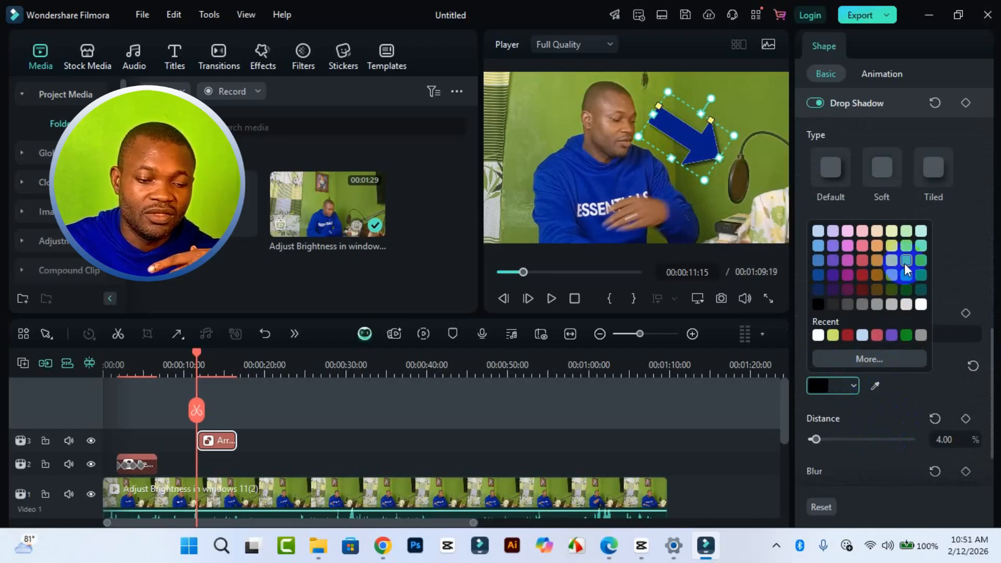
{"action": "left_click", "coordinate": [916, 303]}
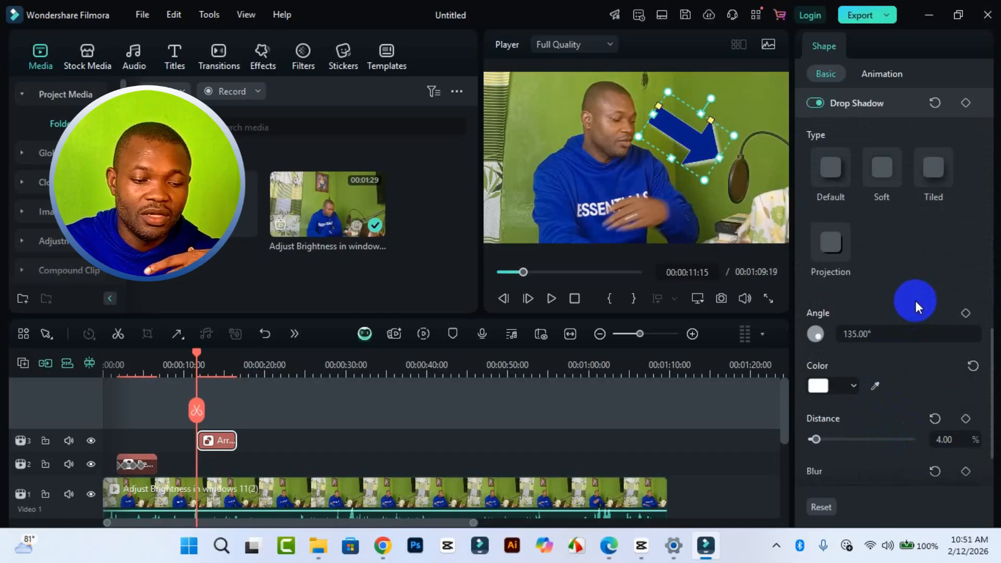
Set the arrow's drop shadow distance to 0% and its blur to 10%
{"action": "scroll", "coordinate": [856, 415], "scroll_direction": "down", "scroll_amount": 1}
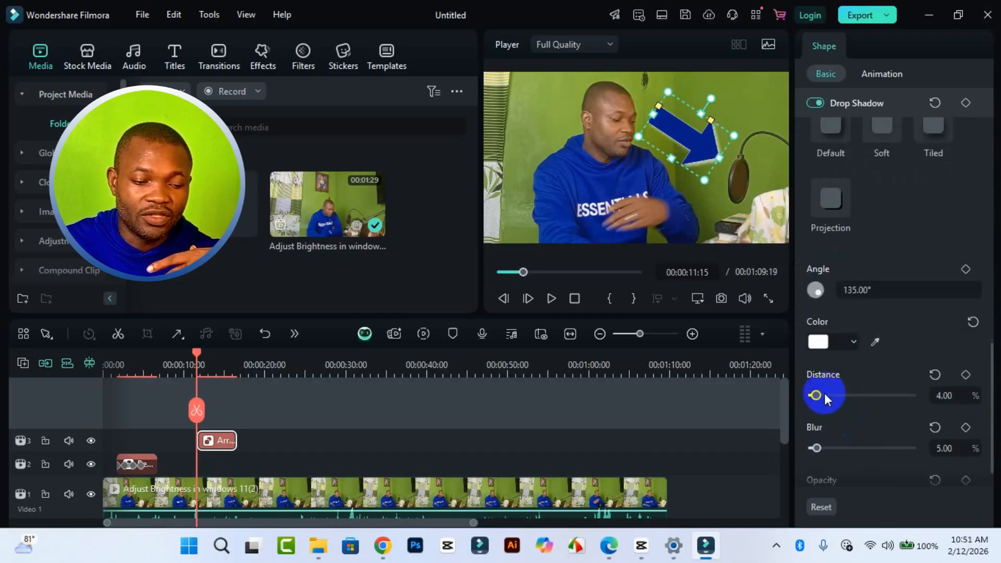
{"action": "left_click_drag", "start_coordinate": [816, 394], "coordinate": [813, 394]}
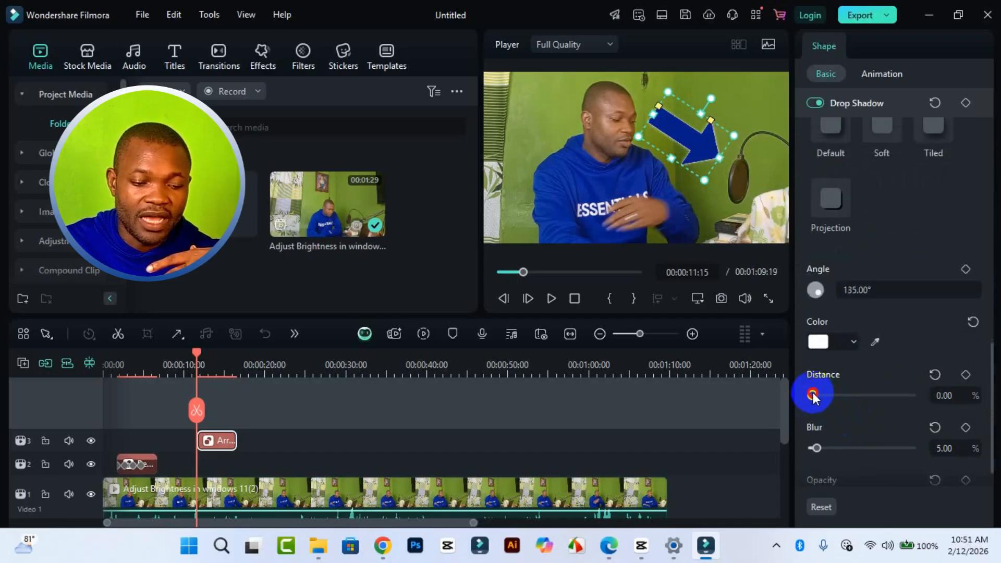
{"action": "left_click_drag", "start_coordinate": [818, 448], "coordinate": [823, 448]}
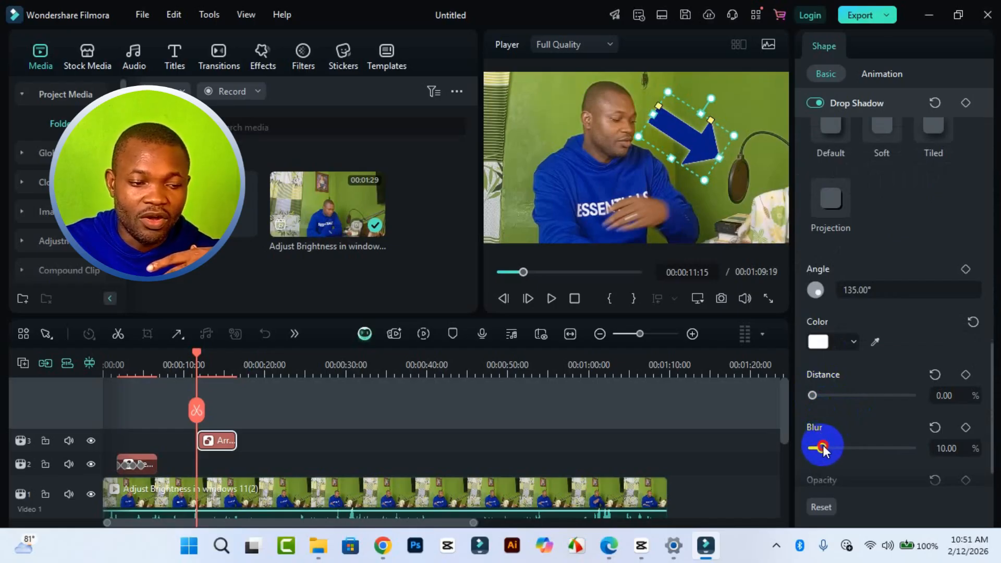
{"action": "scroll", "coordinate": [866, 426], "scroll_direction": "down", "scroll_amount": 1}
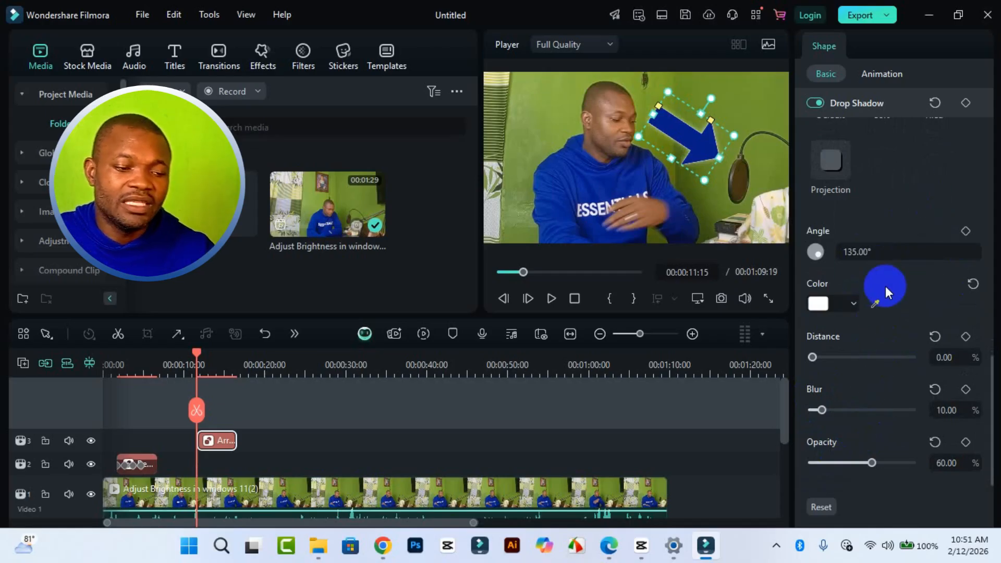
Apply the Pause animation preset to the arrow
{"action": "scroll", "coordinate": [889, 286], "scroll_direction": "up", "scroll_amount": 10}
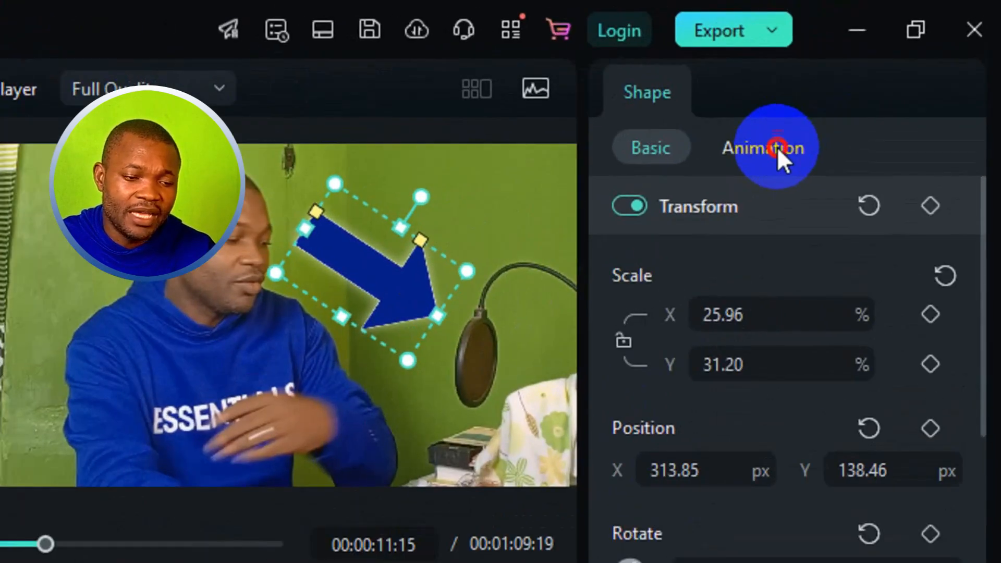
{"action": "left_click", "coordinate": [889, 73]}
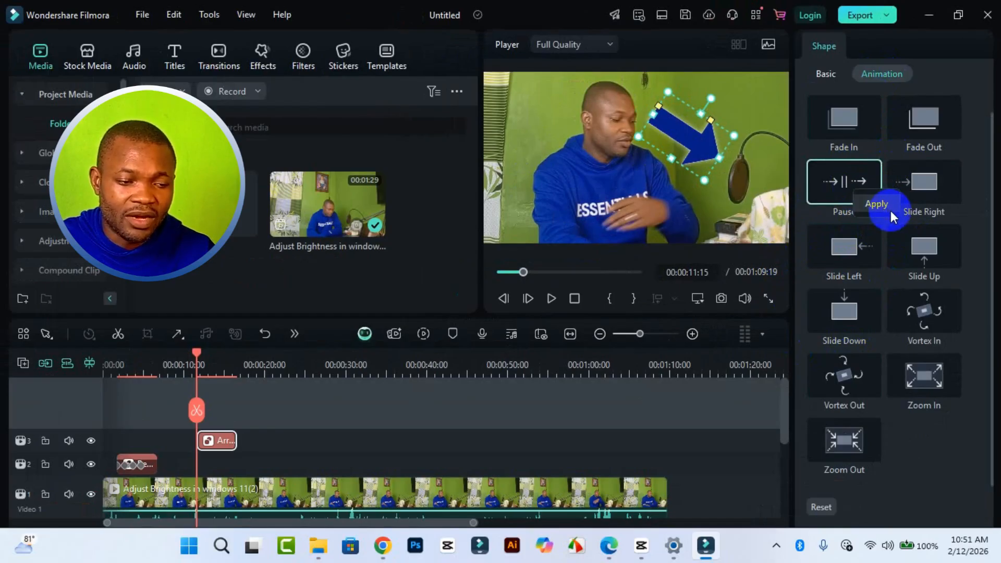
{"action": "left_click", "coordinate": [878, 205]}
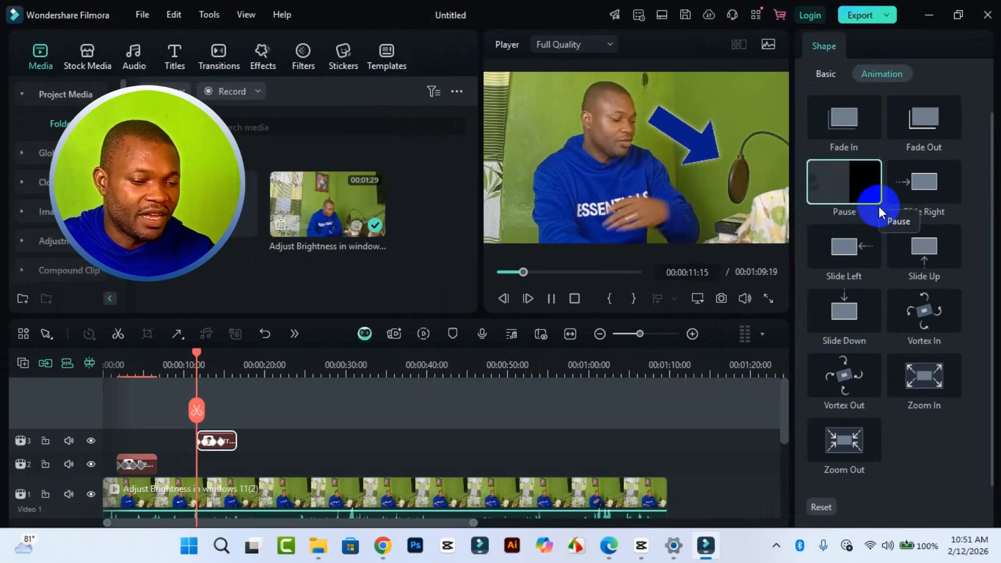